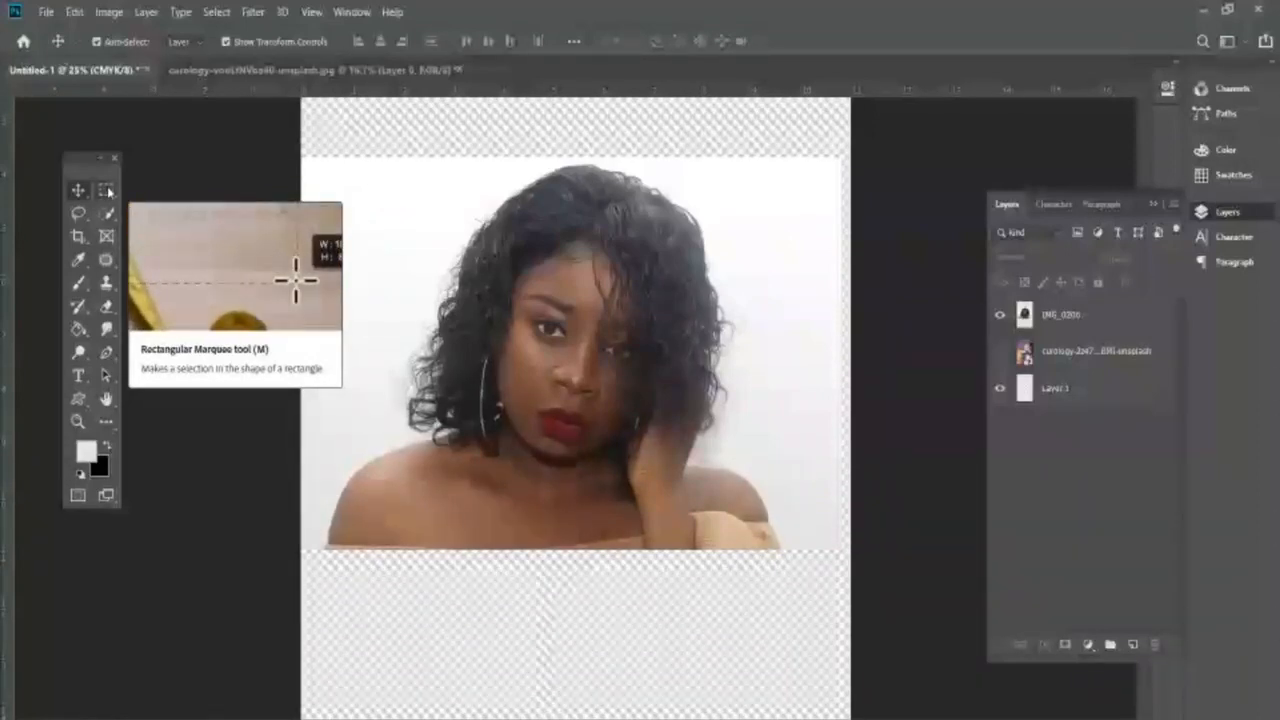
# - Draw a Rectangular Marquee selection over the woman's face from the white background to her shoulder, and clear it
pyautogui.click(107, 190)
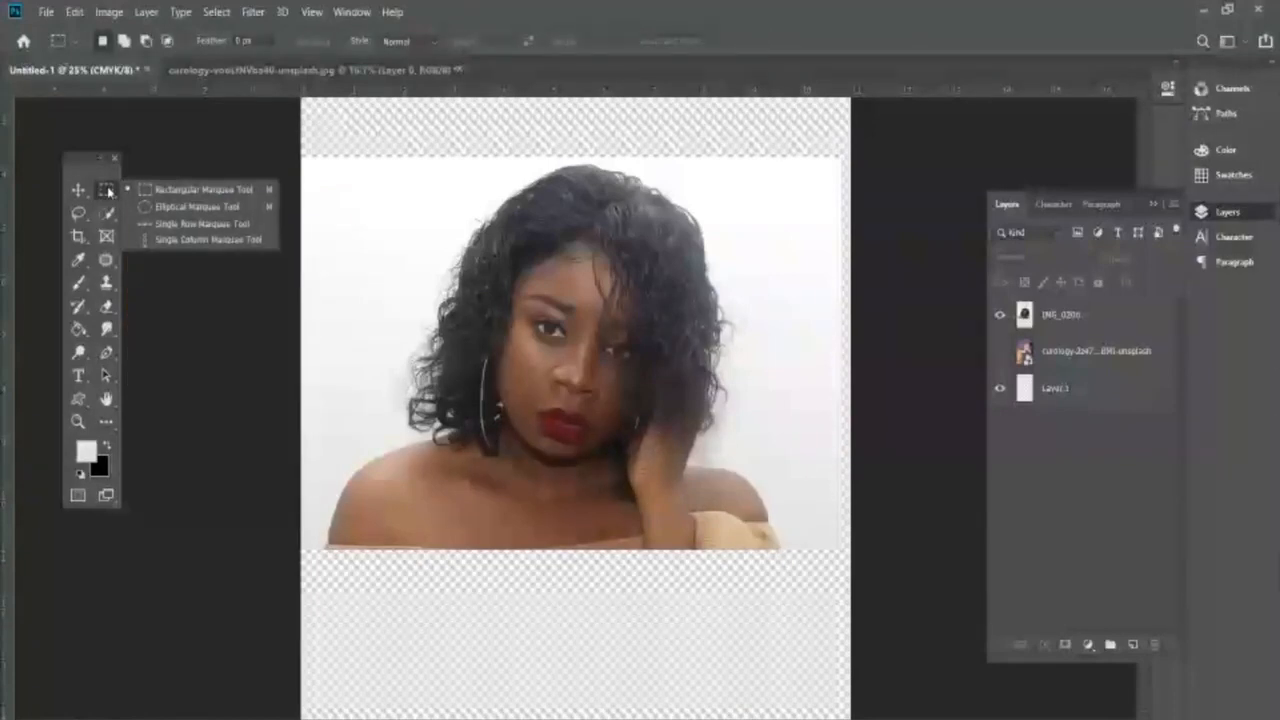
pyautogui.click(108, 191)
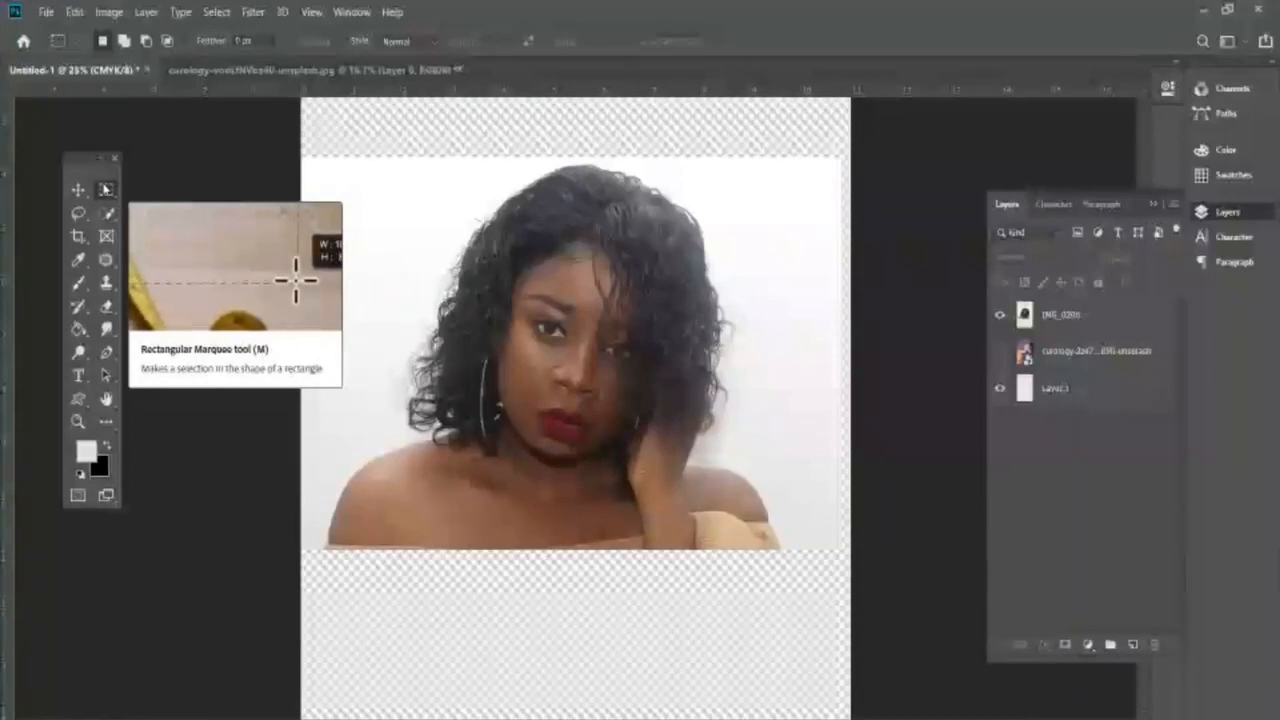
pyautogui.click(107, 190)
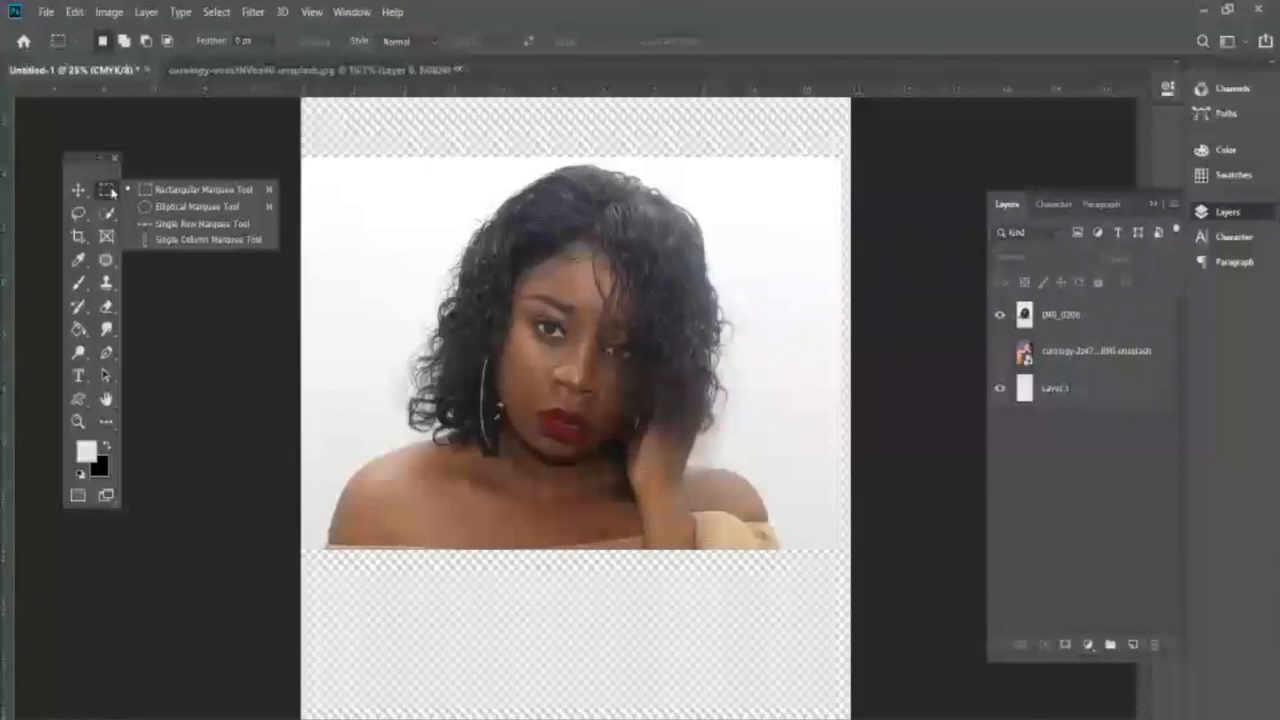
pyautogui.click(187, 196)
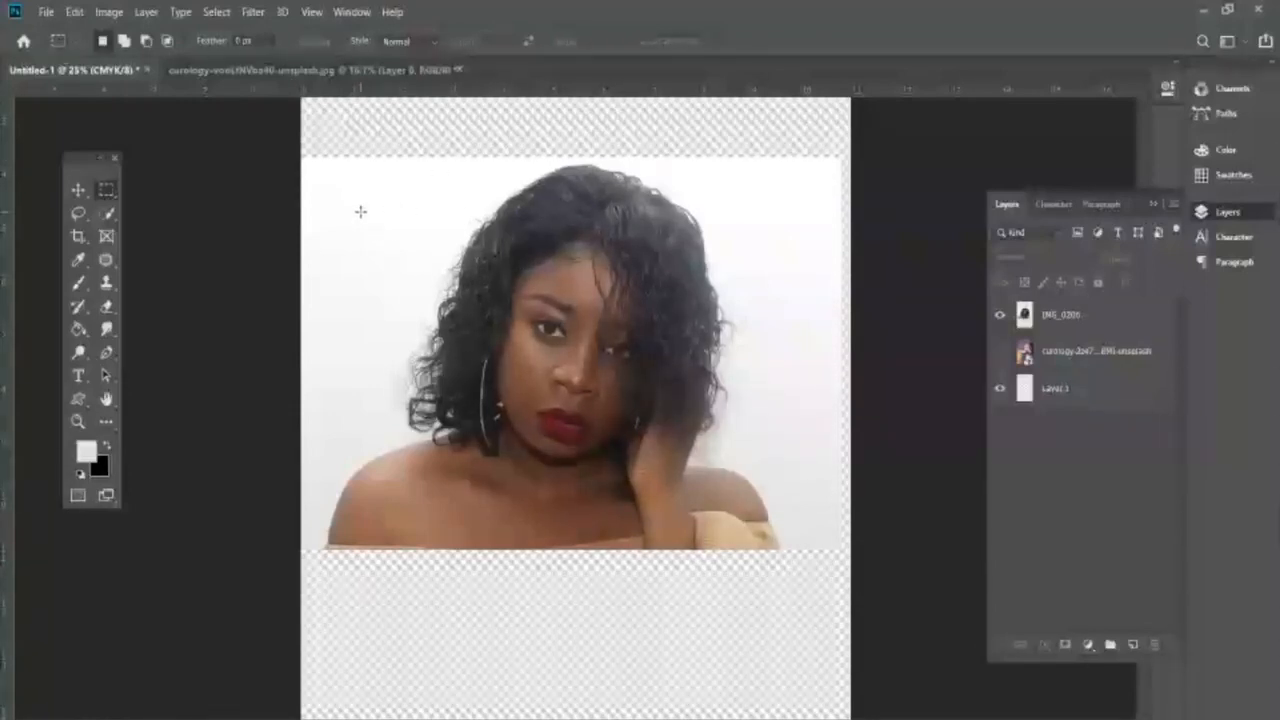
pyautogui.moveTo(362, 212); pyautogui.dragTo(728, 477)
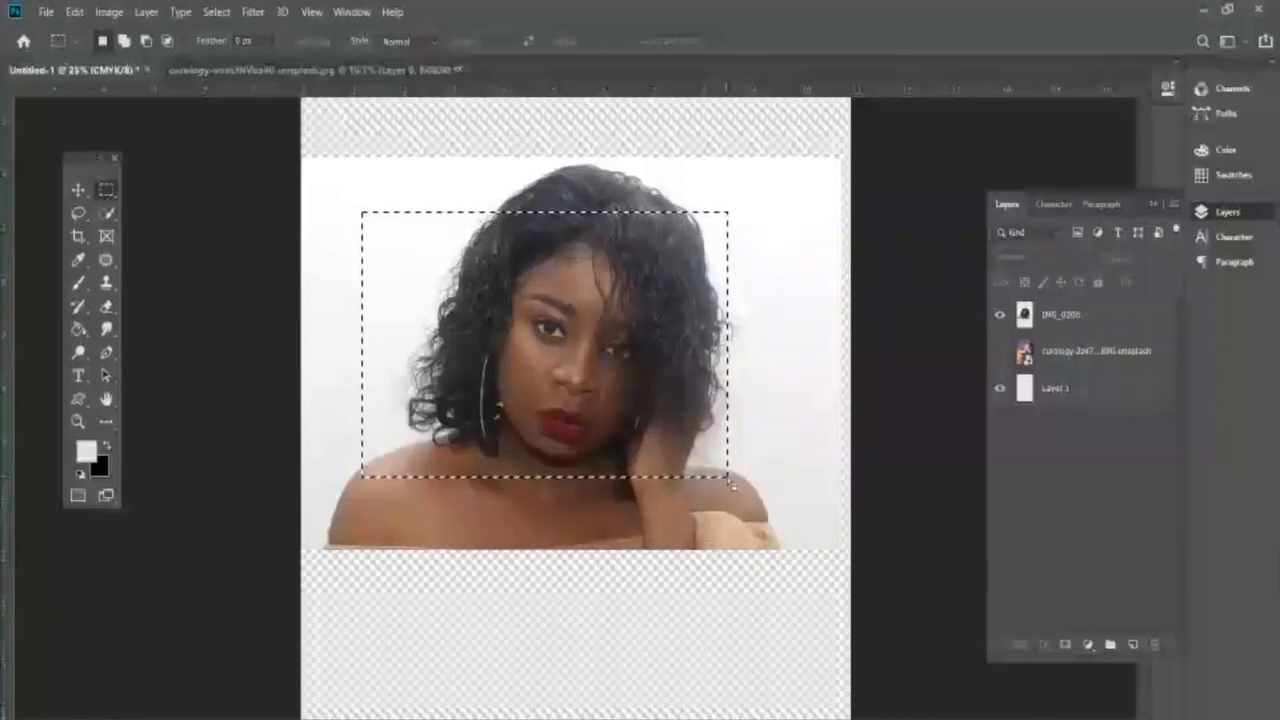
pyautogui.click(440, 176)
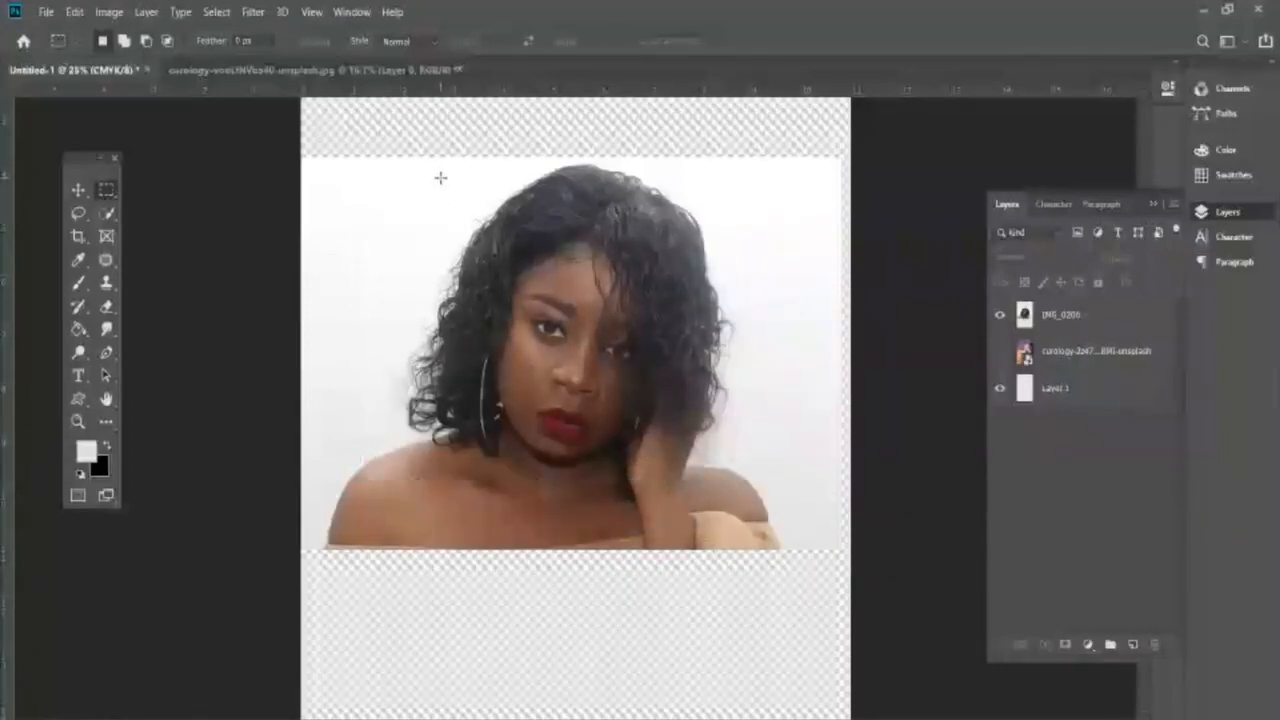
# - Try two more rectangular selections, one around the head and one over the shoulder on the earring side, clearing each
pyautogui.moveTo(441, 178); pyautogui.dragTo(752, 511)
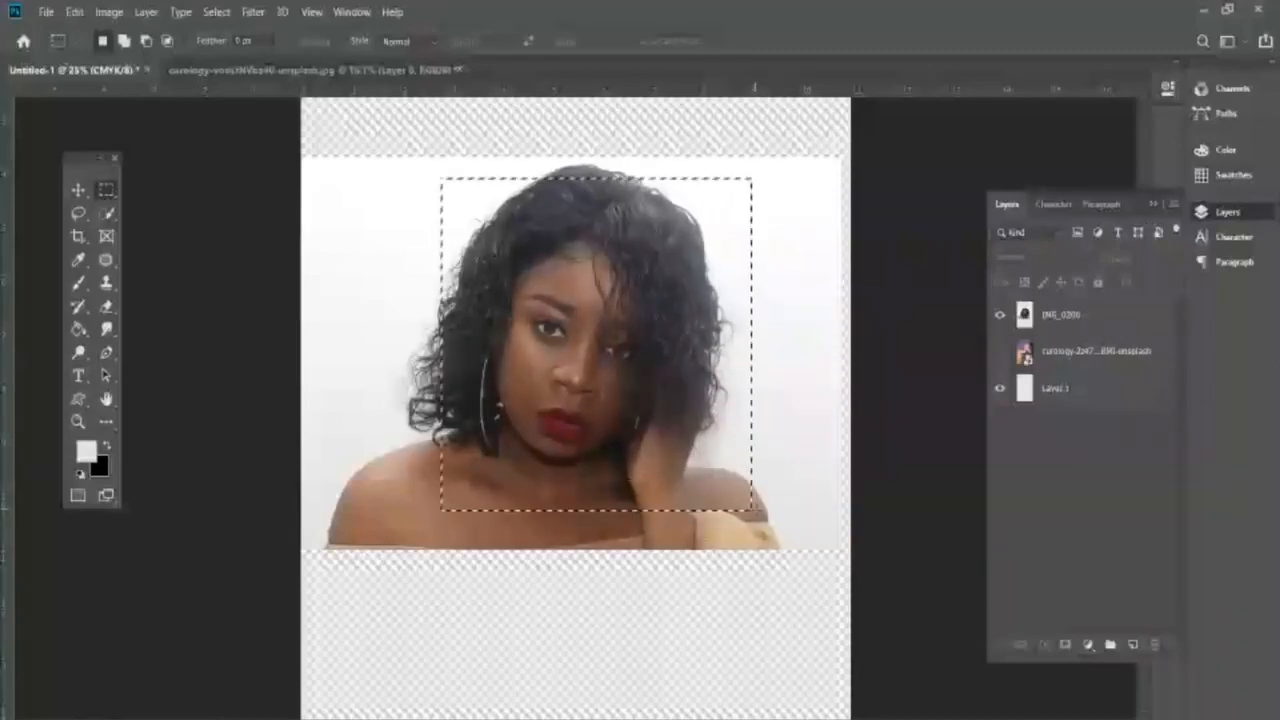
pyautogui.click(413, 236)
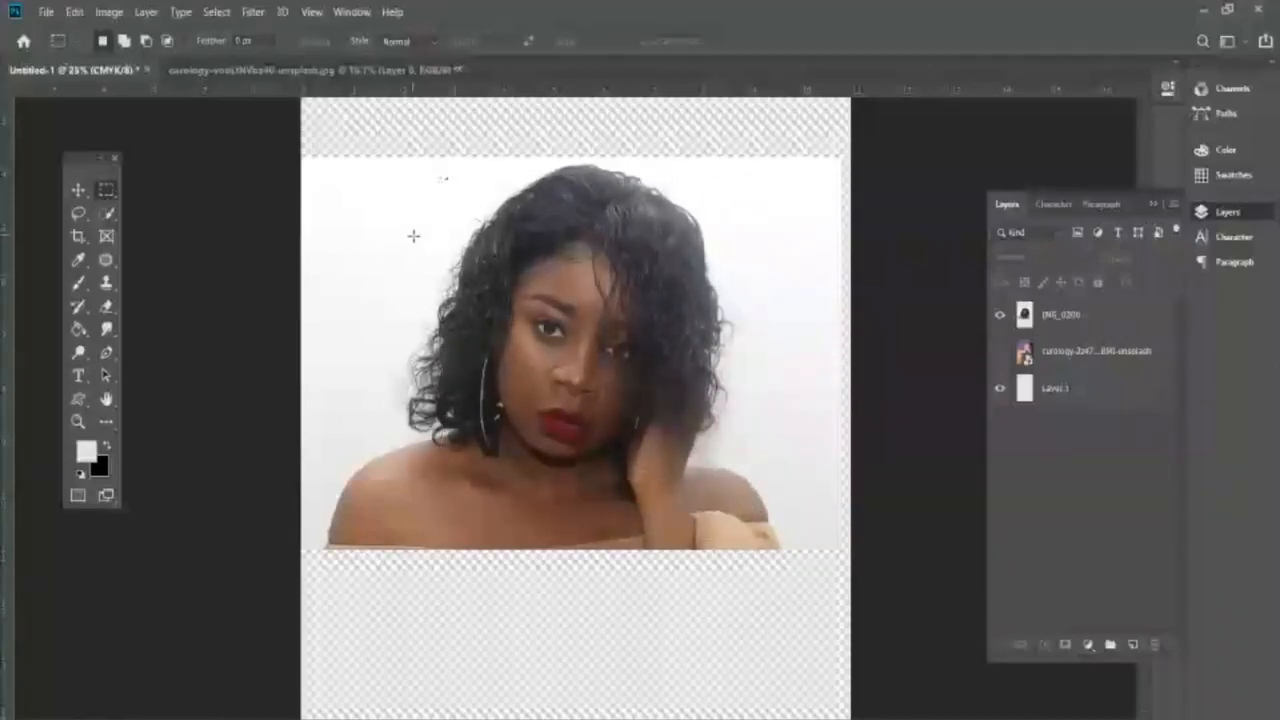
pyautogui.moveTo(340, 418); pyautogui.dragTo(550, 536)
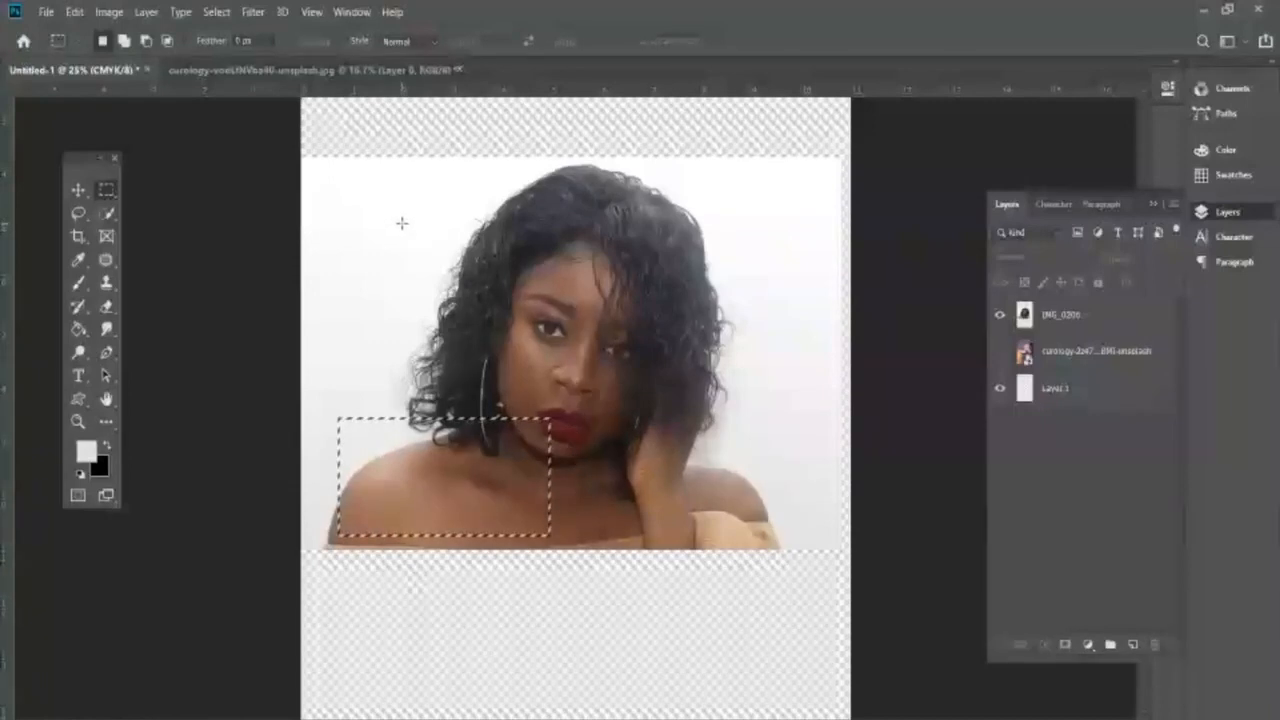
pyautogui.click(402, 222)
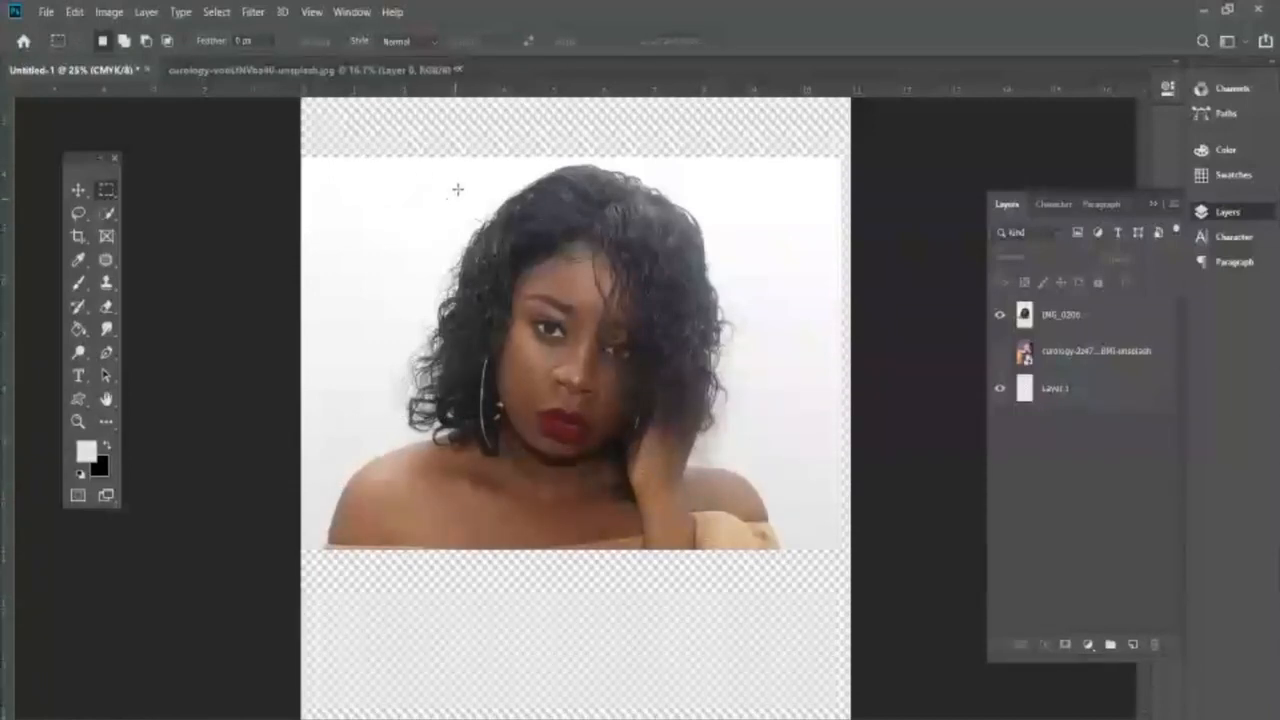
# - Draw a narrow rectangular selection from the canvas's upper edge down to the hair beside the earring, and deselect it
pyautogui.moveTo(433, 184); pyautogui.dragTo(477, 417)
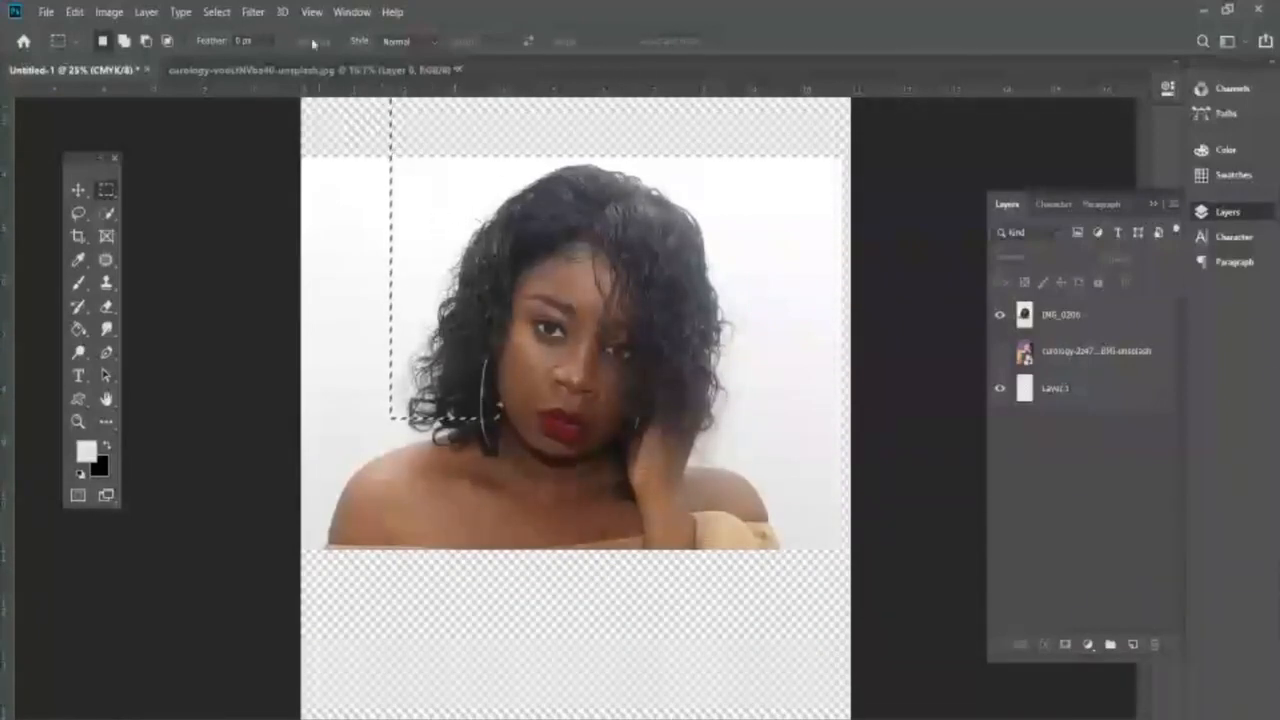
pyautogui.click(217, 12)
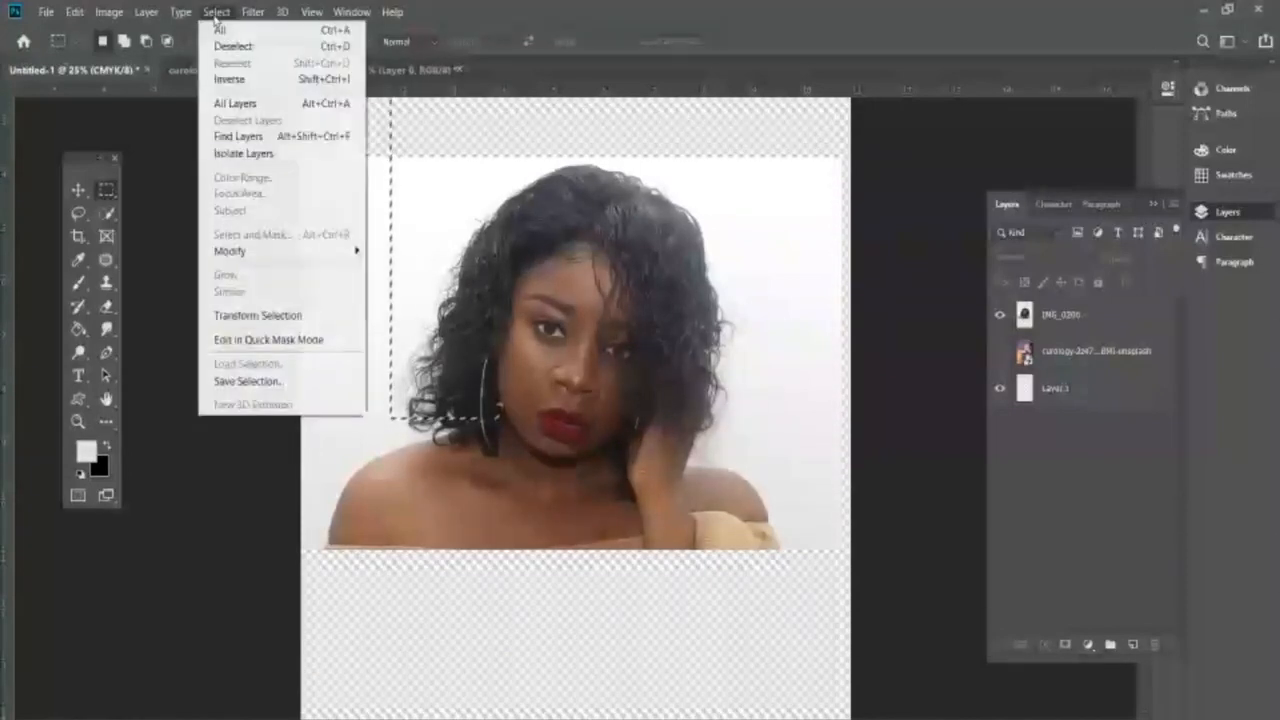
pyautogui.click(233, 50)
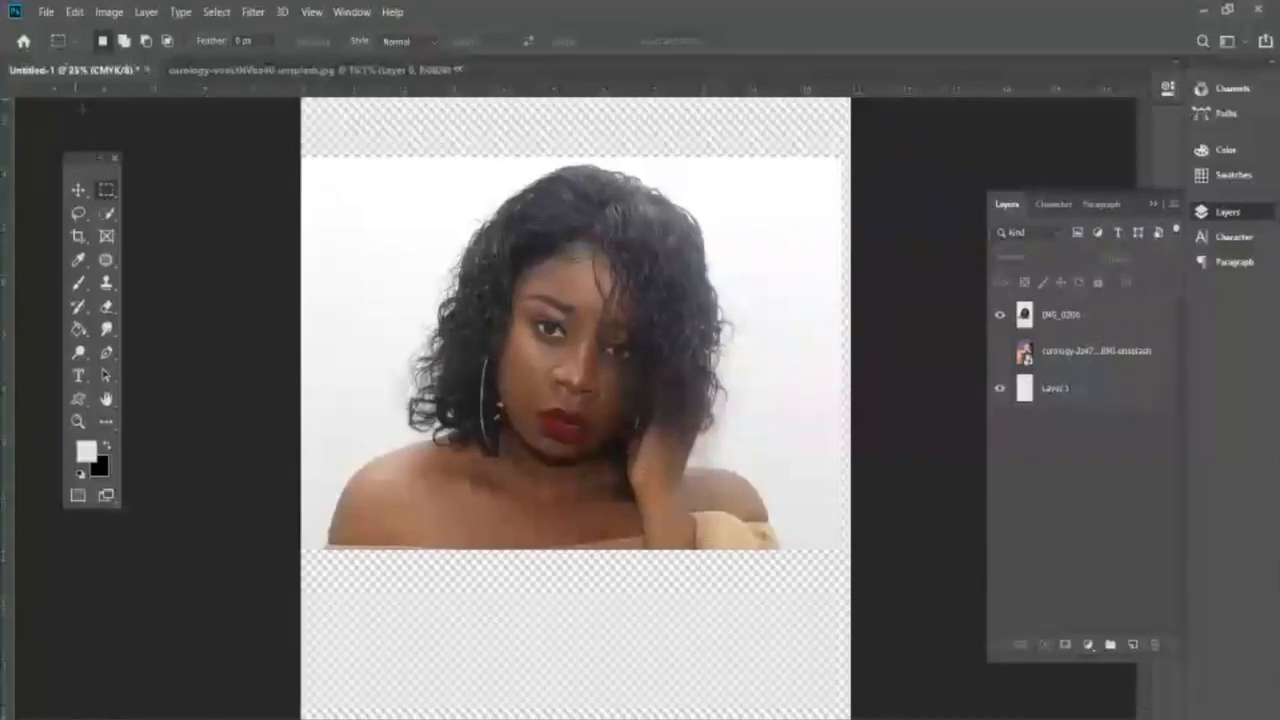
# - Draw a wide oval selection across the face with the Elliptical Marquee tool and deselect it
pyautogui.rightClick(108, 191)
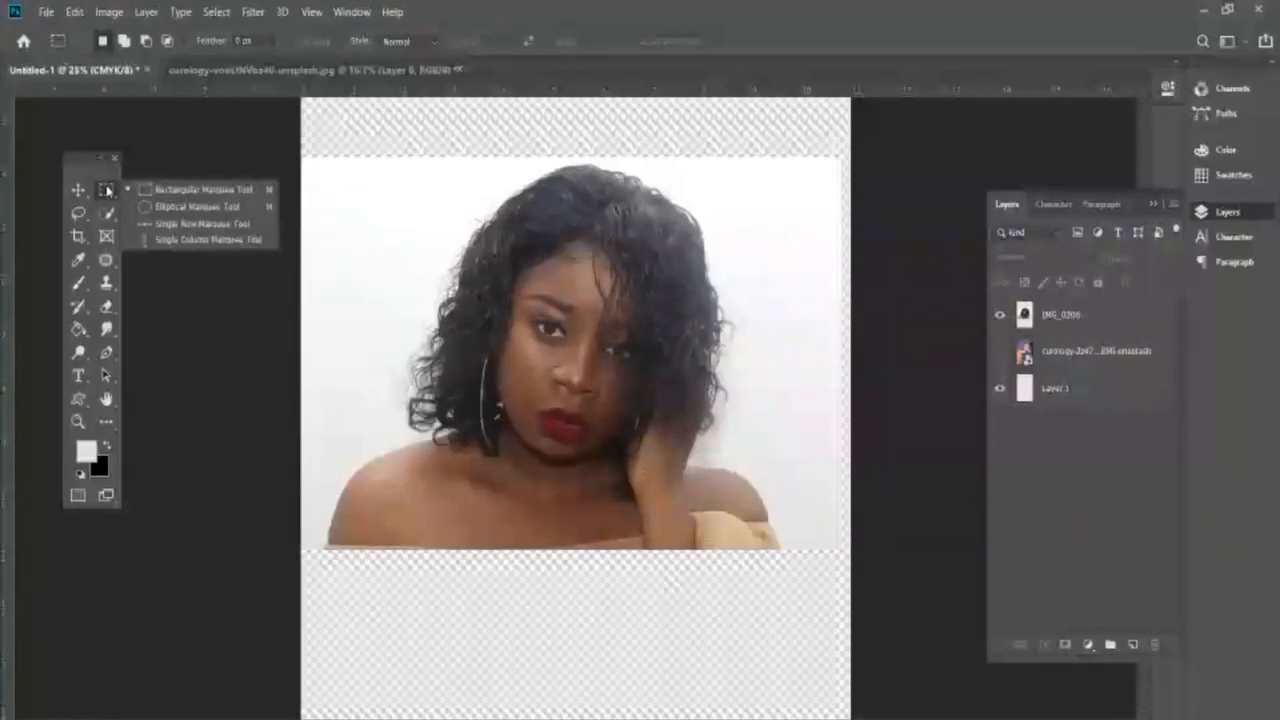
pyautogui.click(196, 207)
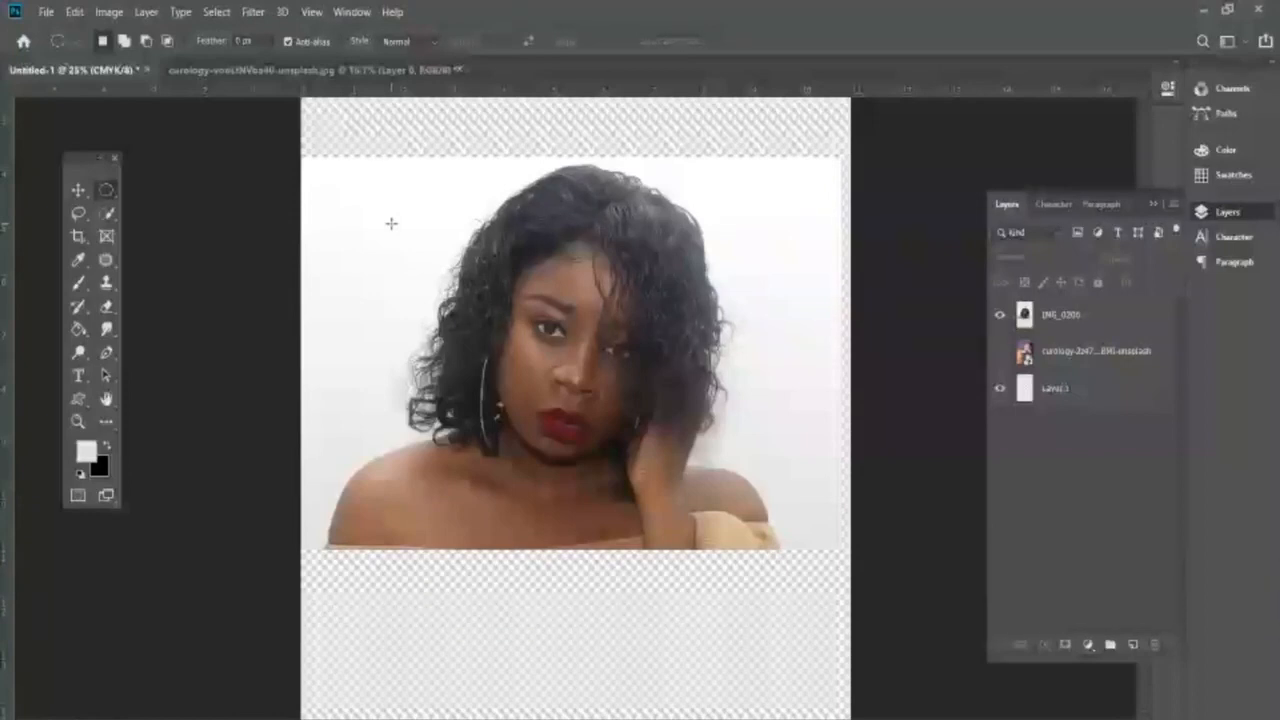
pyautogui.moveTo(399, 232); pyautogui.dragTo(816, 445)
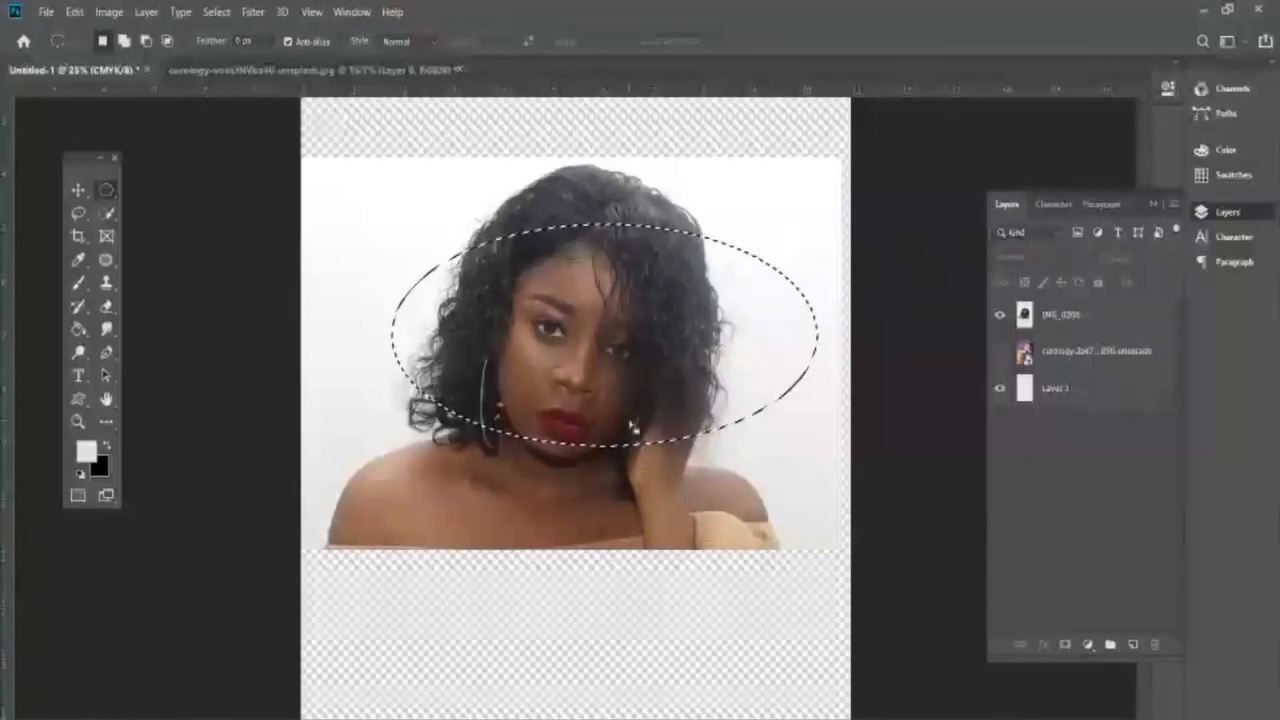
pyautogui.hotkey('ctrl', 'd')
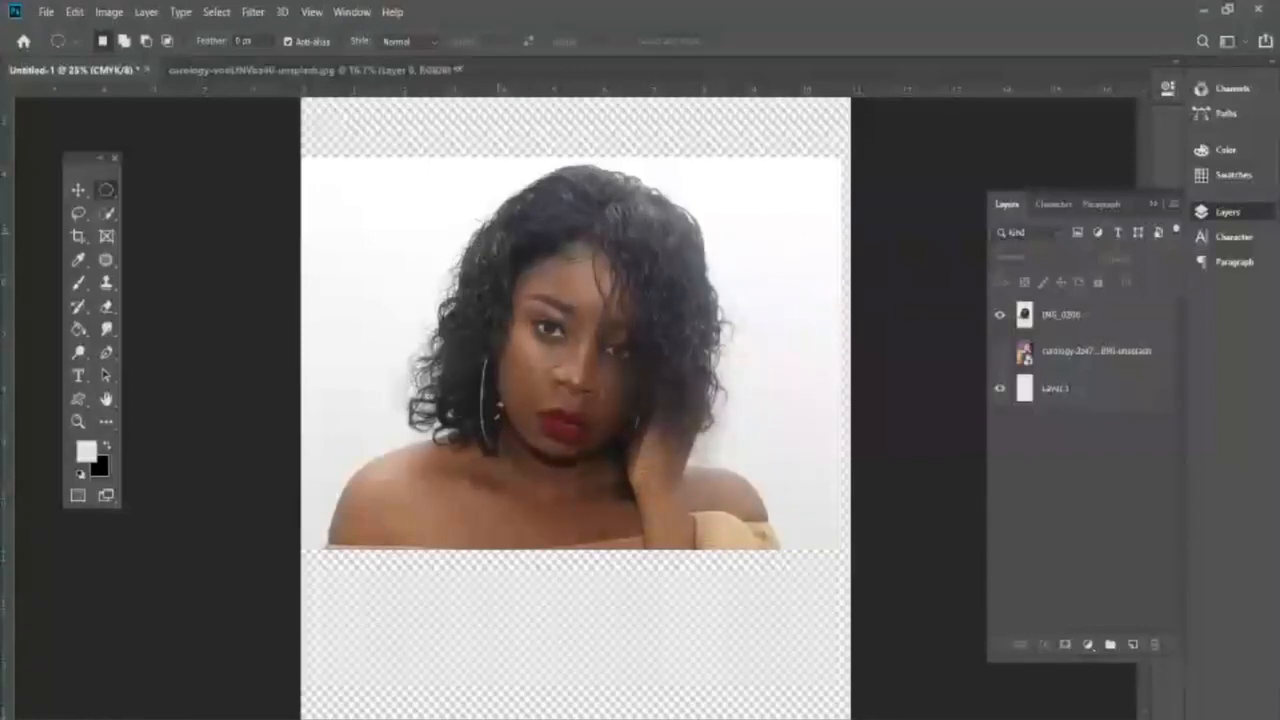
# - Try several elliptical selections over the head, including a perfect circle about 5.7 in across, and clear them
pyautogui.moveTo(452, 201); pyautogui.dragTo(905, 505)
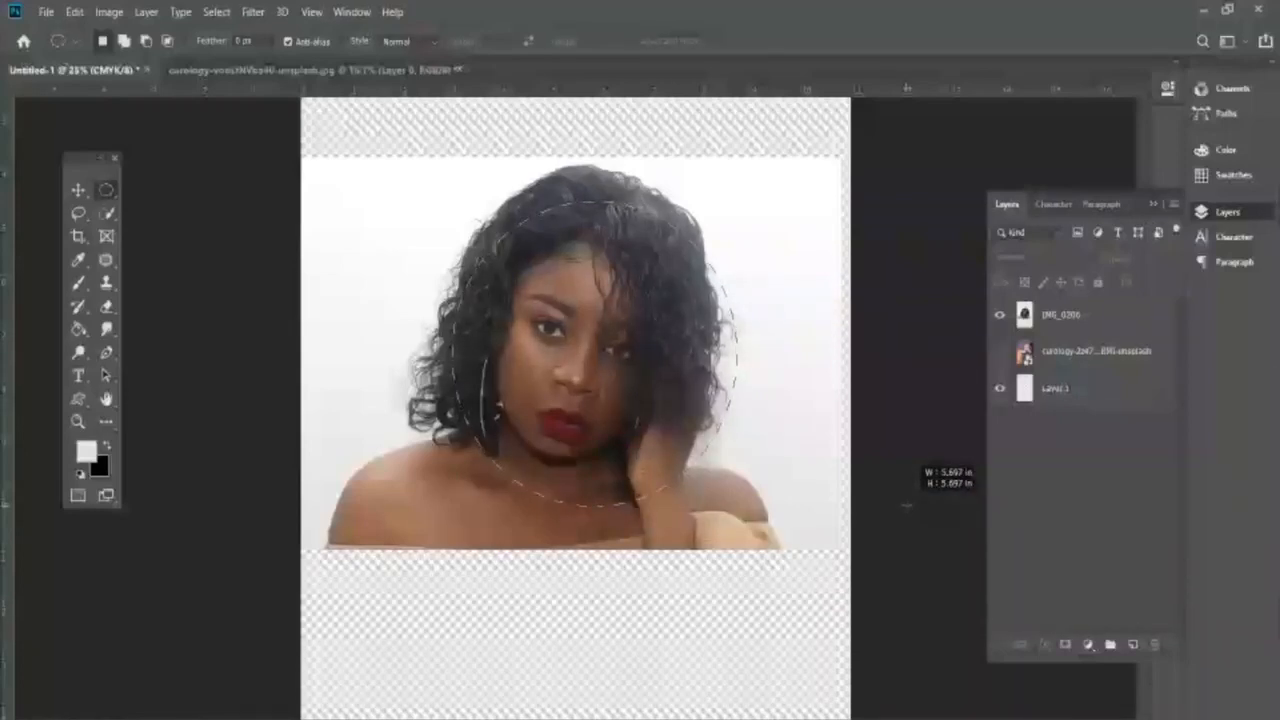
pyautogui.moveTo(905, 505); pyautogui.dragTo(905, 505)
pyautogui.moveTo(370, 191); pyautogui.dragTo(729, 357)
pyautogui.moveTo(749, 212); pyautogui.dragTo(510, 310)
pyautogui.hotkey('ctrl', 'd')
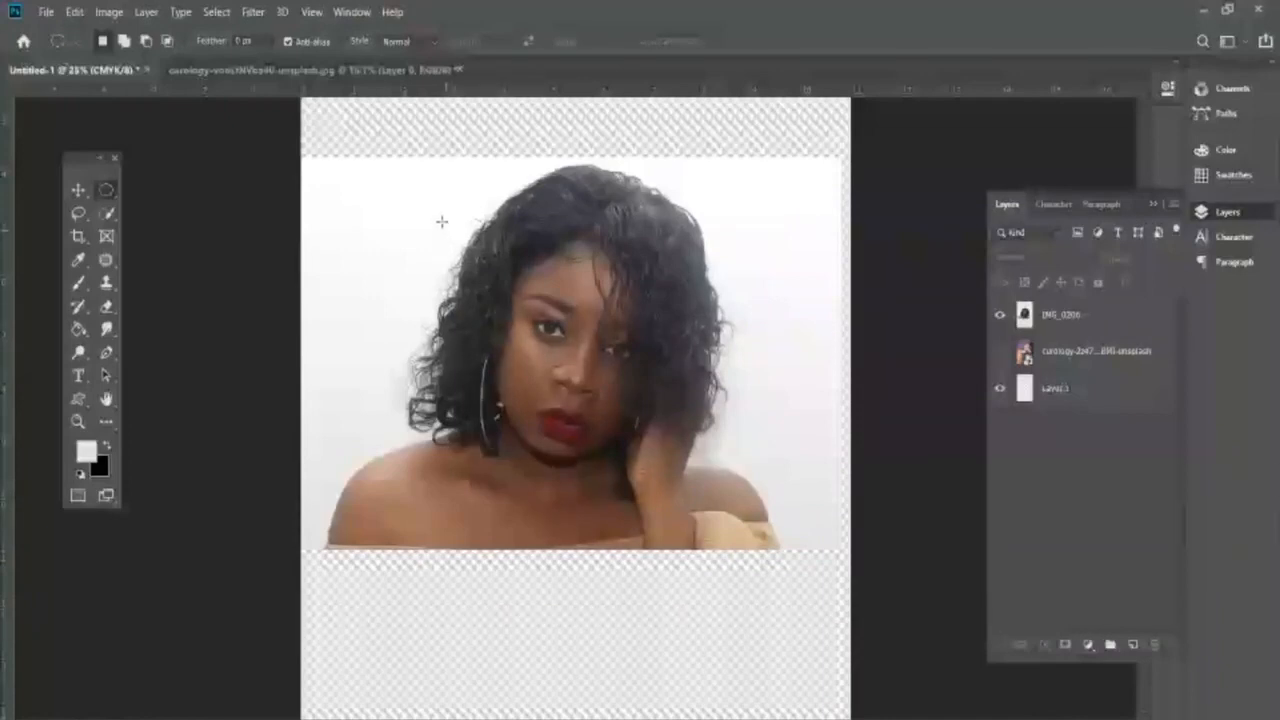
pyautogui.moveTo(441, 223); pyautogui.dragTo(788, 522)
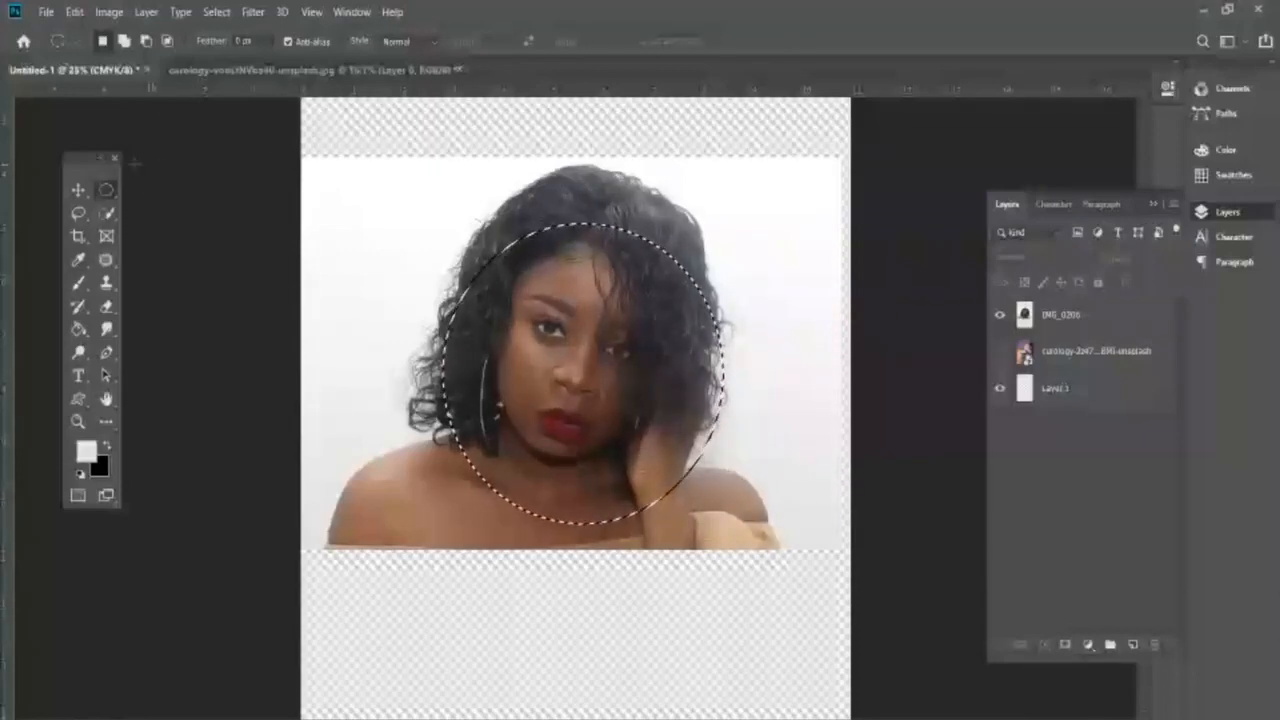
pyautogui.hotkey('ctrl', 'd')
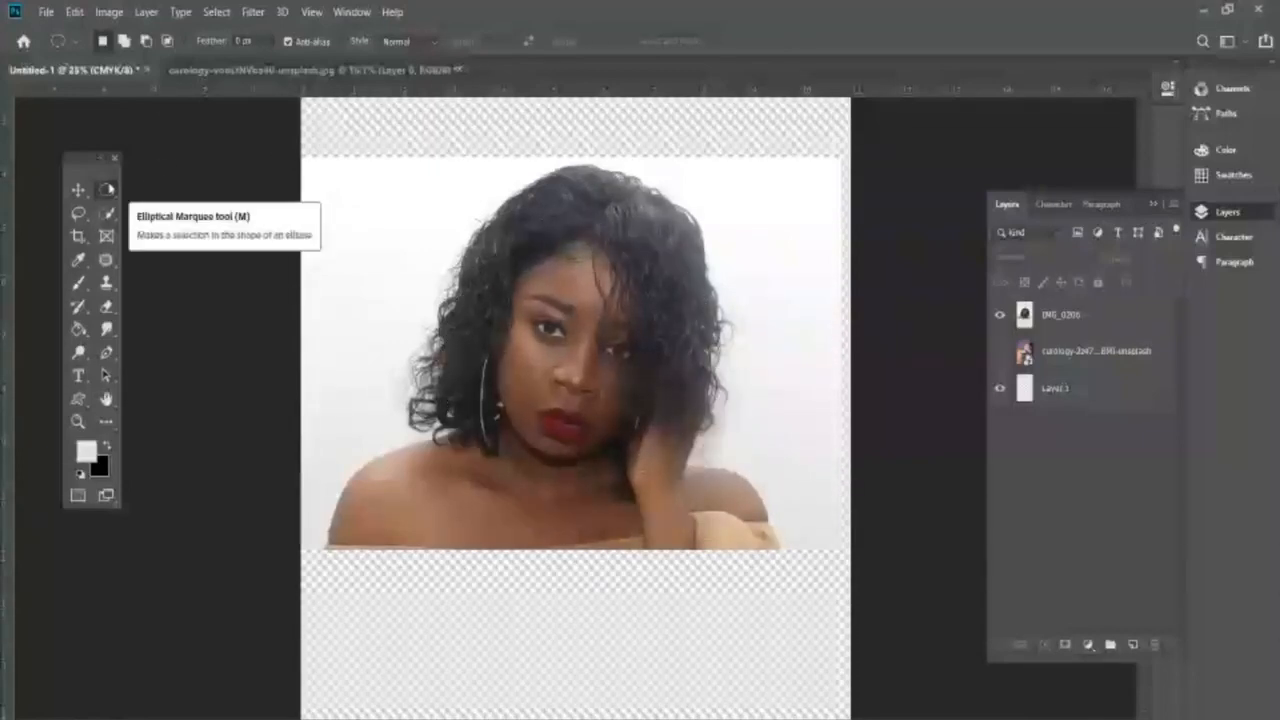
# - Place a Single Row Marquee selection across the full canvas width at nose level, and clear it
pyautogui.click(78, 189)
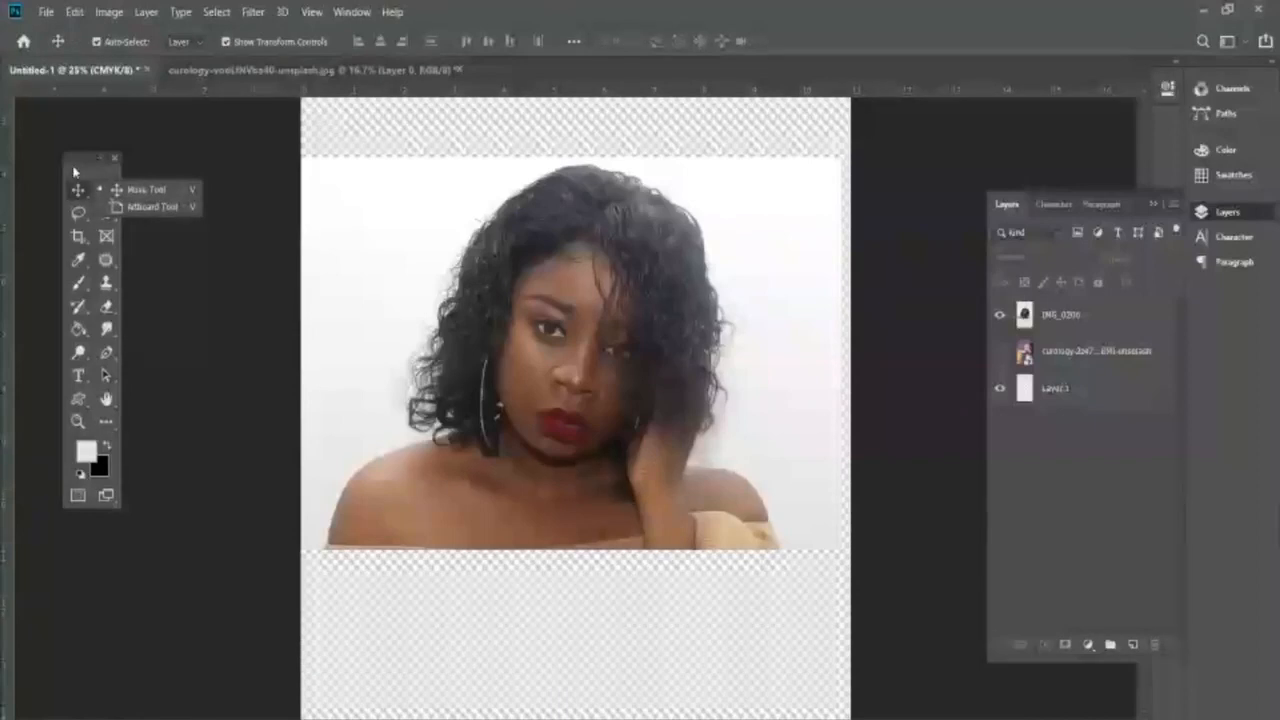
pyautogui.click(106, 189)
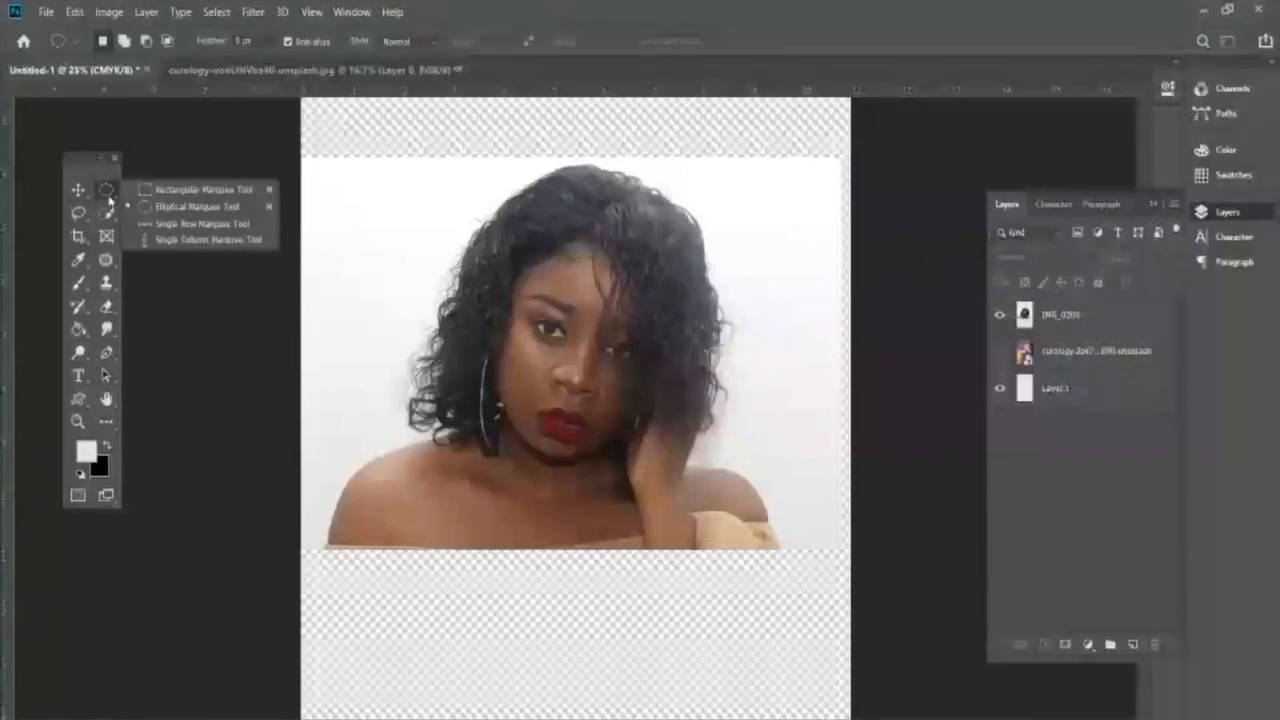
pyautogui.click(222, 223)
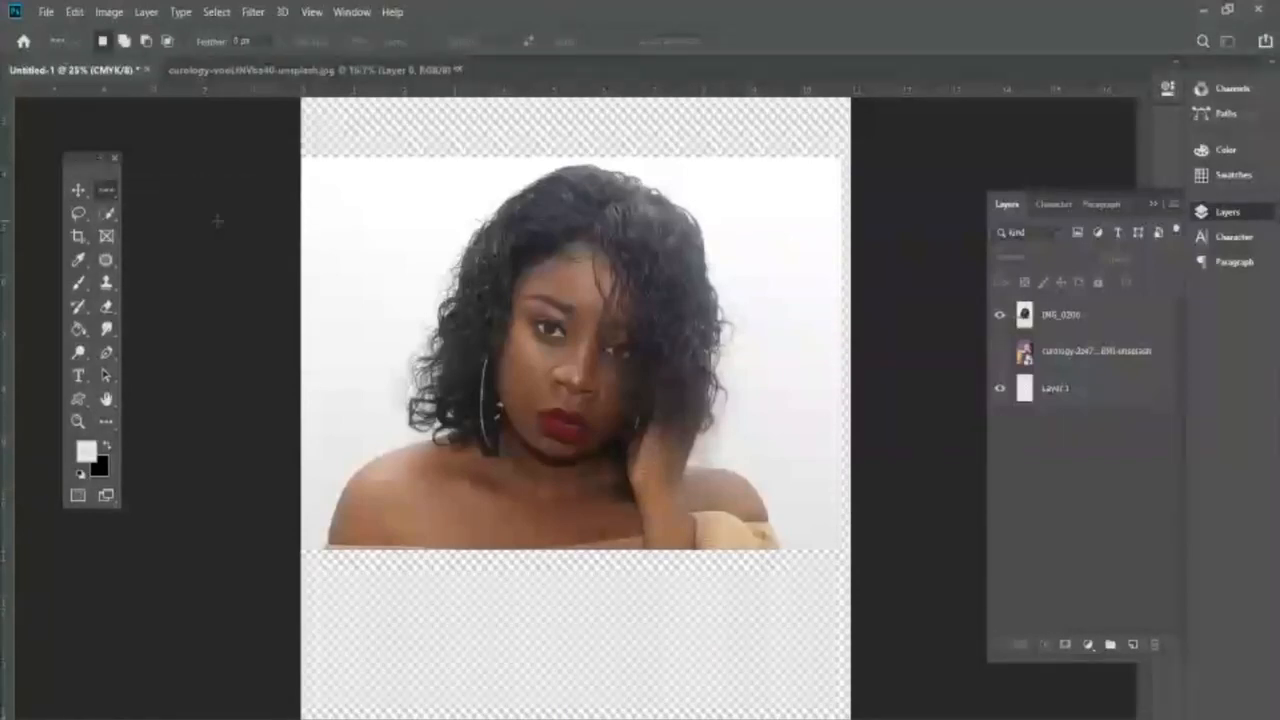
pyautogui.click(333, 349)
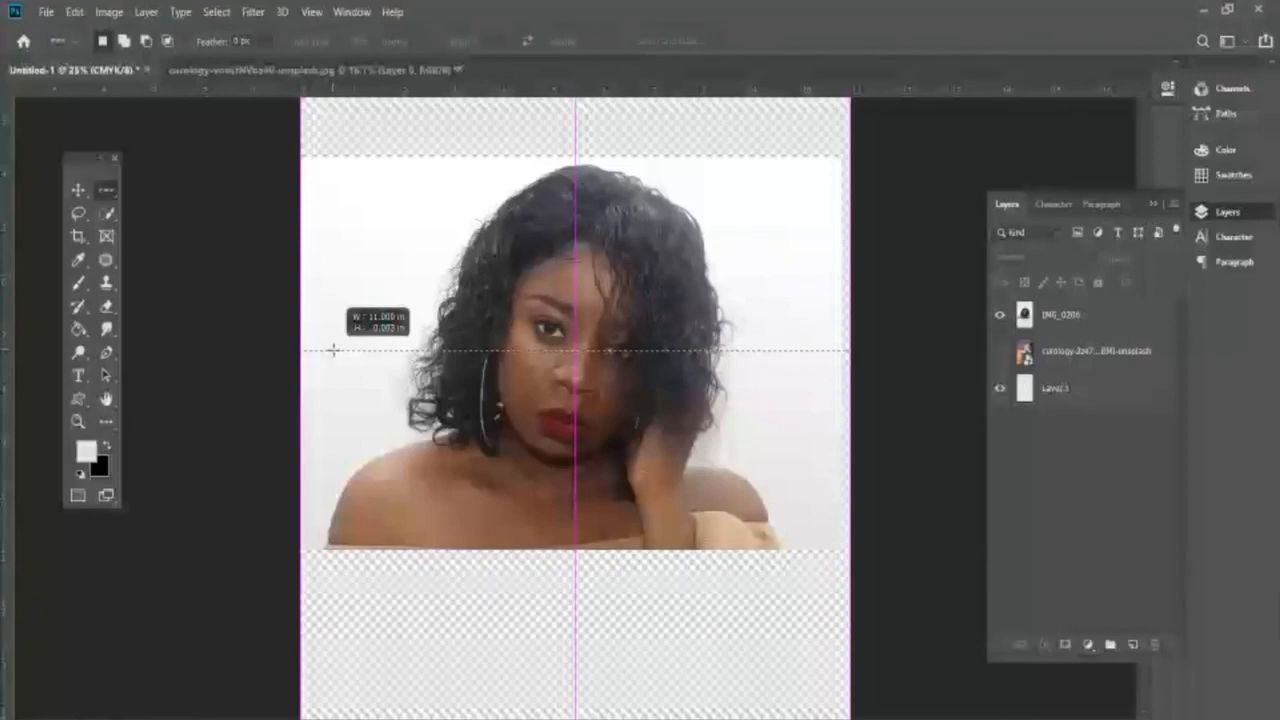
pyautogui.moveTo(333, 350); pyautogui.dragTo(333, 350)
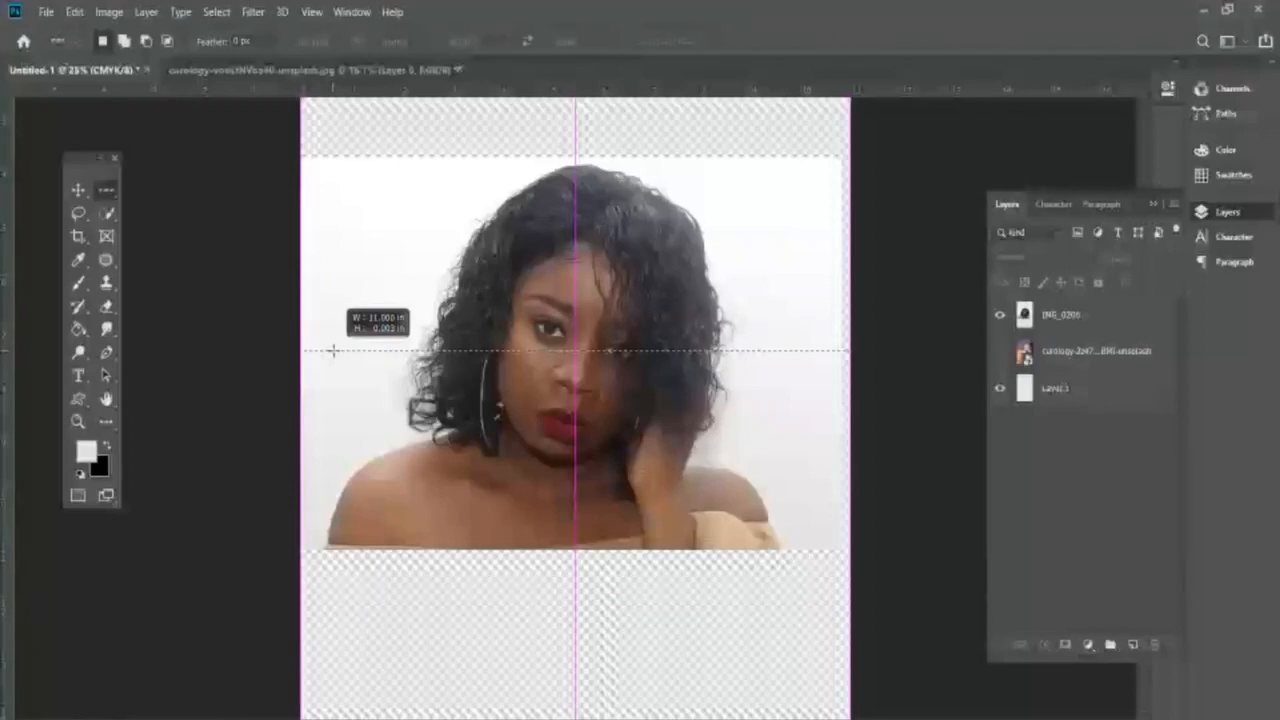
pyautogui.moveTo(333, 350); pyautogui.dragTo(334, 354)
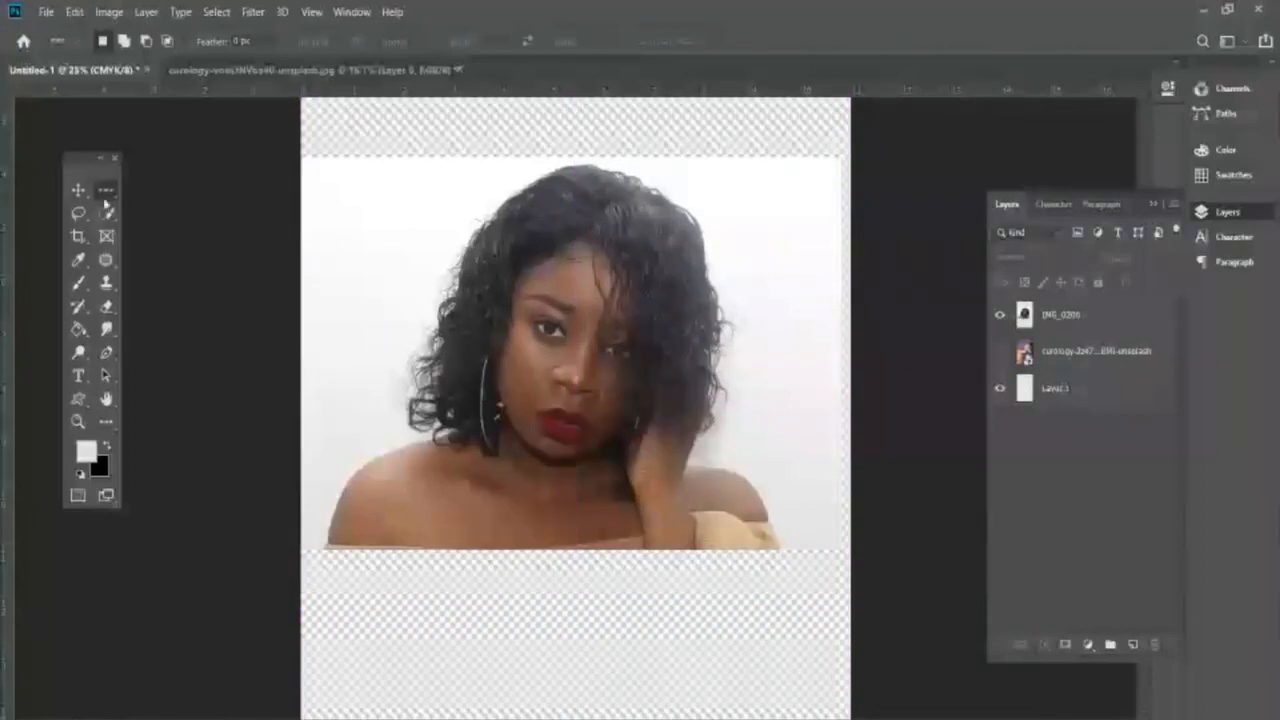
# - Place a Single Column Marquee selection down the full canvas height beside the hair on the earring side, and deselect it
pyautogui.click(105, 197)
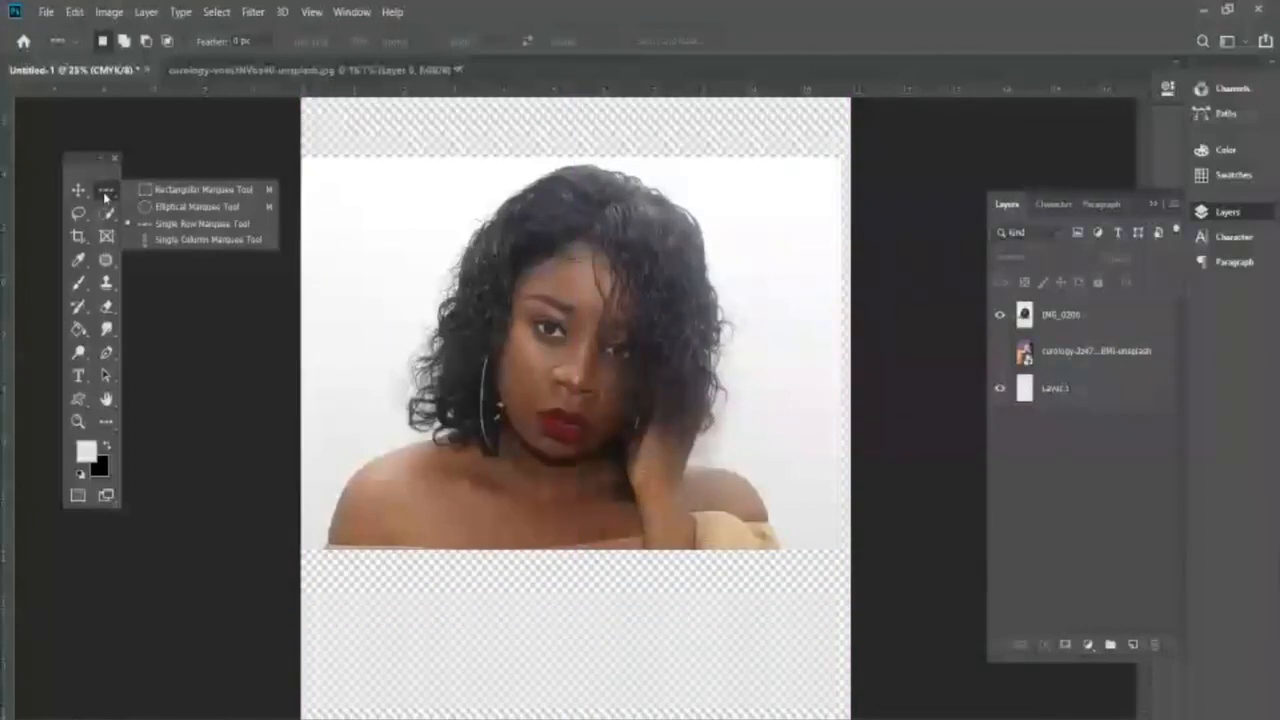
pyautogui.click(192, 240)
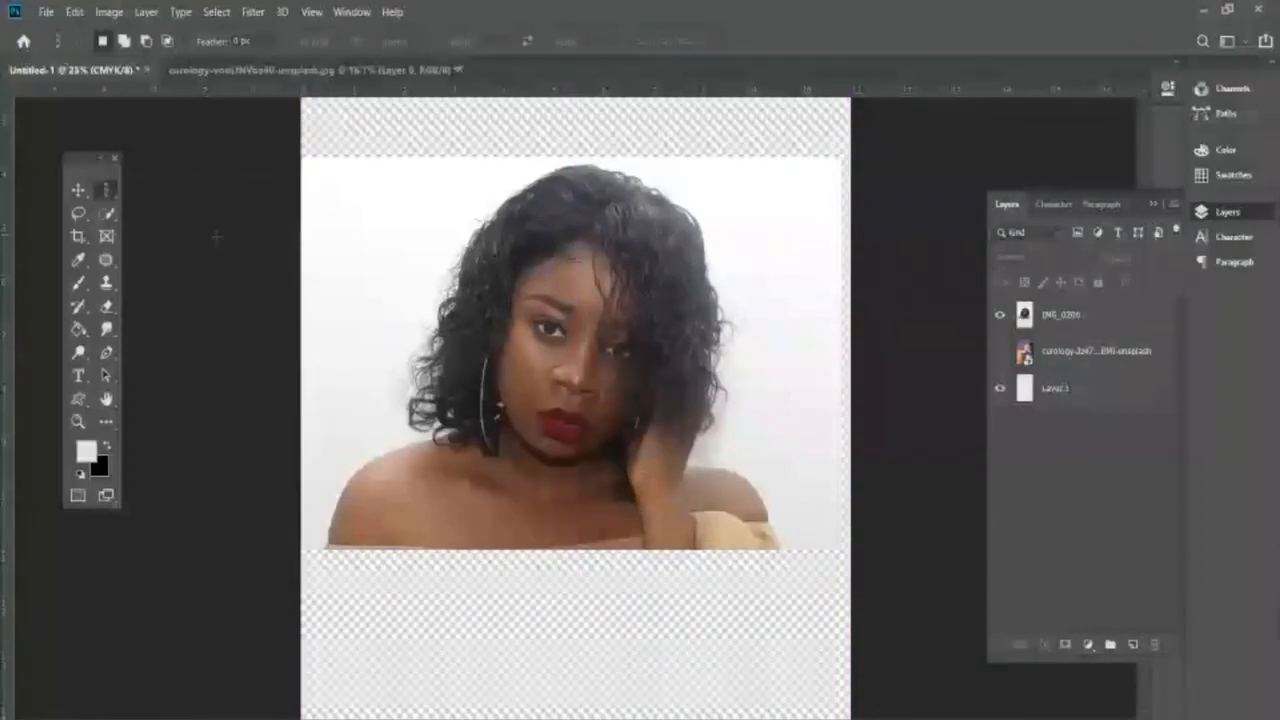
pyautogui.click(393, 250)
pyautogui.moveTo(389, 244); pyautogui.dragTo(382, 293)
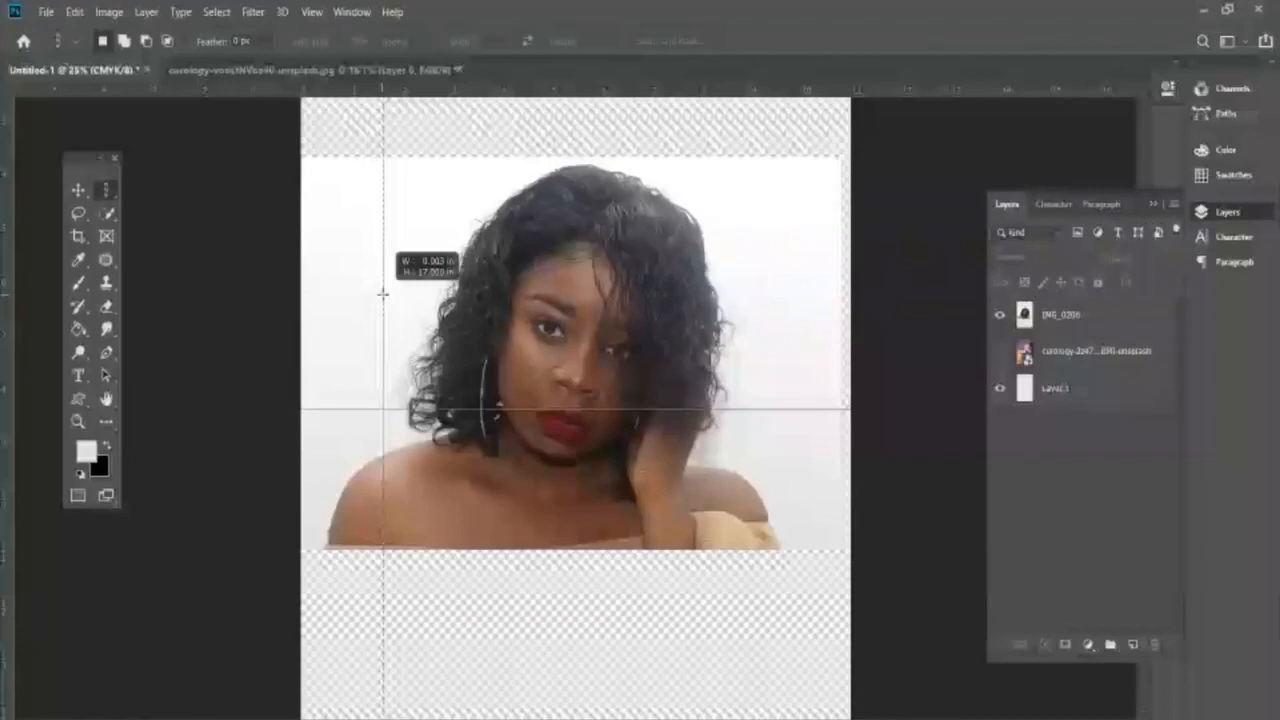
pyautogui.moveTo(383, 294); pyautogui.dragTo(383, 294)
pyautogui.hotkey('ctrl', 'd')
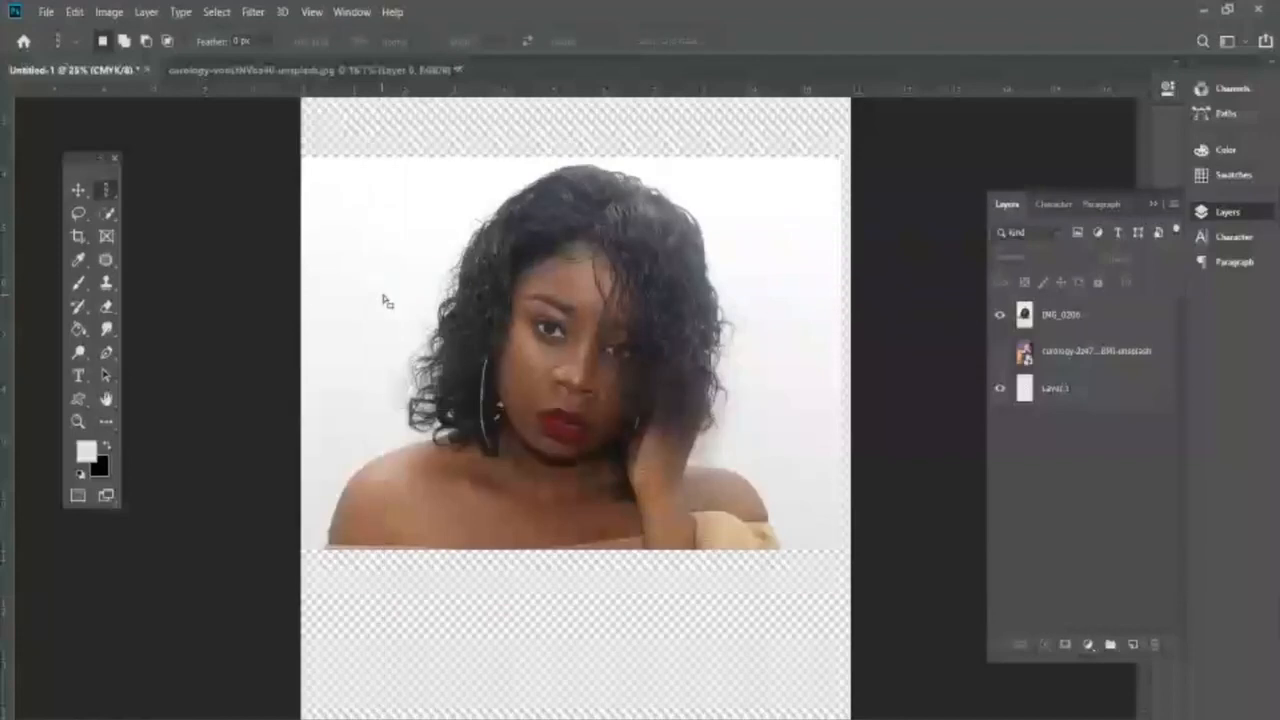
# - Draw a Rectangular Marquee selection around the woman's head on the IMG_0206 layer
pyautogui.click(106, 192)
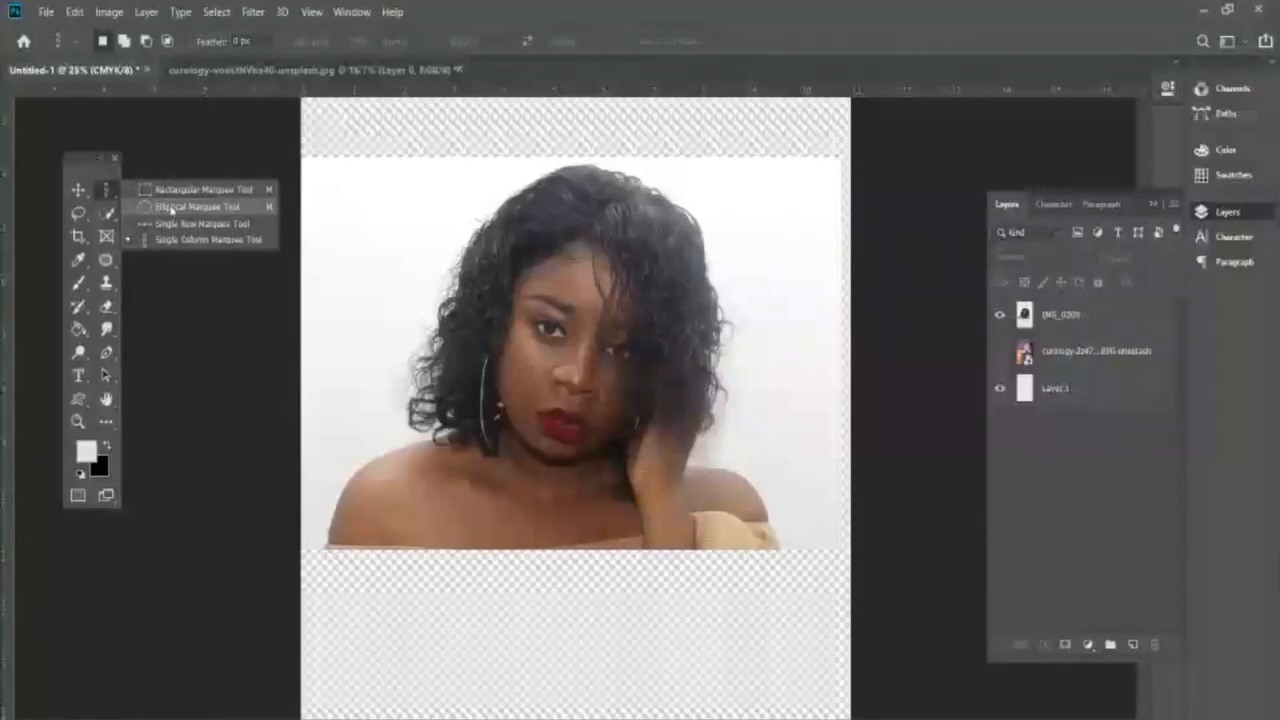
pyautogui.click(166, 192)
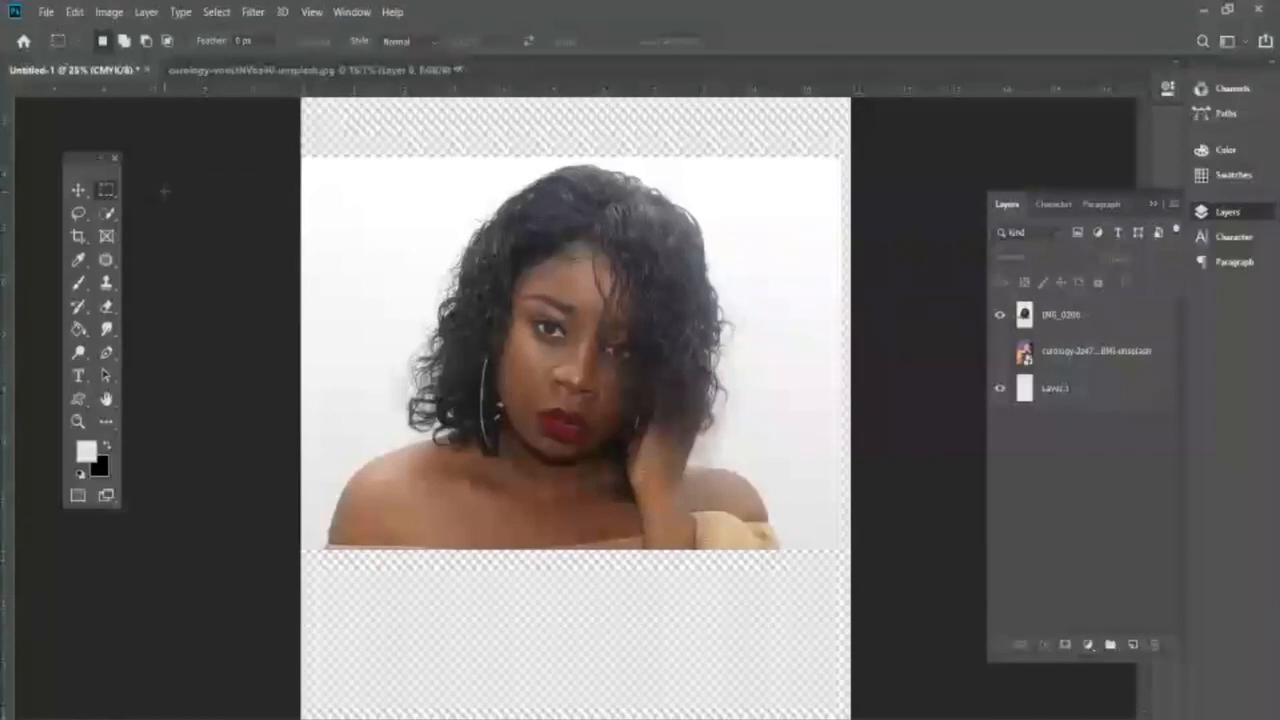
pyautogui.click(1068, 316)
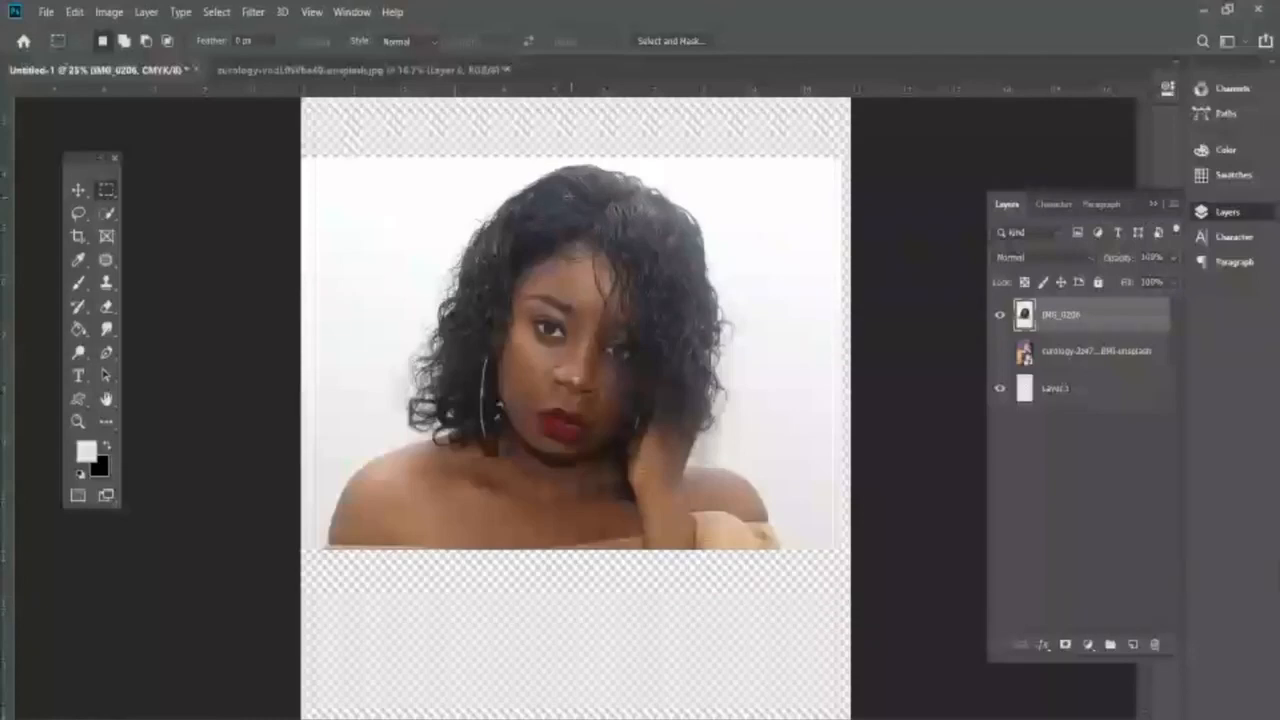
pyautogui.moveTo(393, 176); pyautogui.dragTo(770, 470)
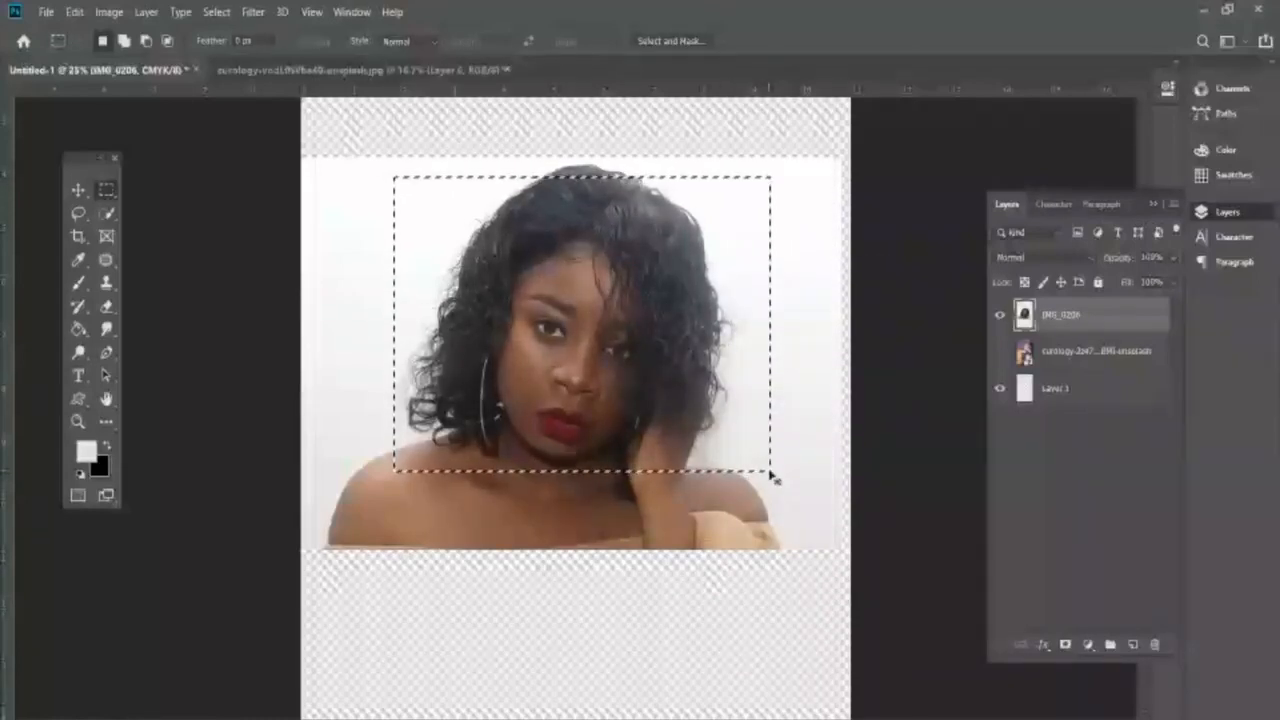
# - Redraw the Rectangular Marquee selection closer around the head, switch to the Move tool, and clear both the selection and the active layer
pyautogui.click(772, 478)
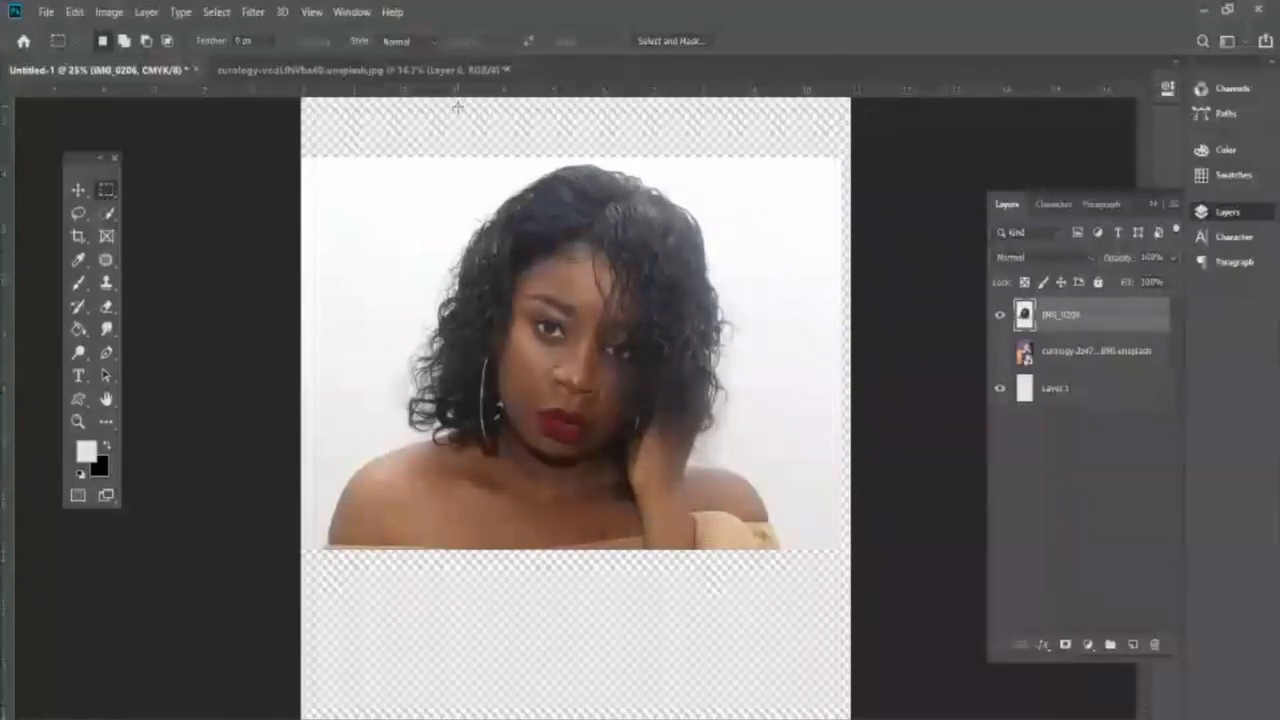
pyautogui.moveTo(429, 160); pyautogui.dragTo(731, 484)
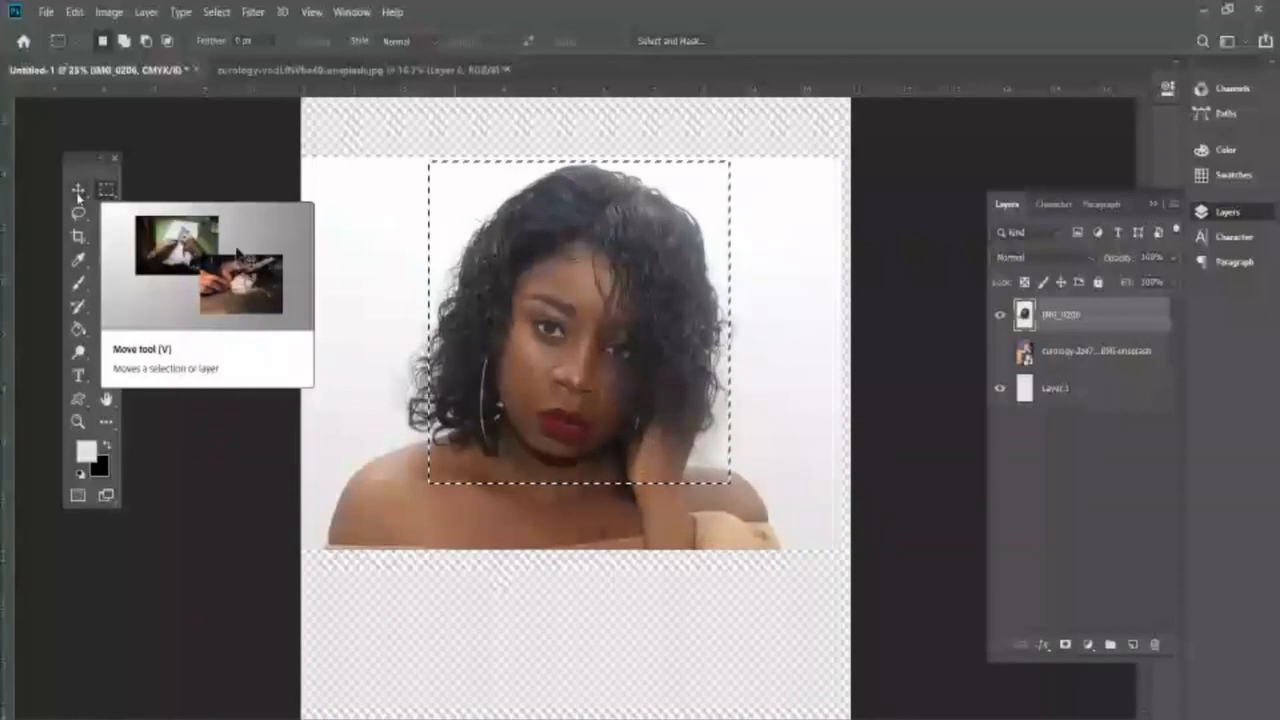
pyautogui.click(78, 192)
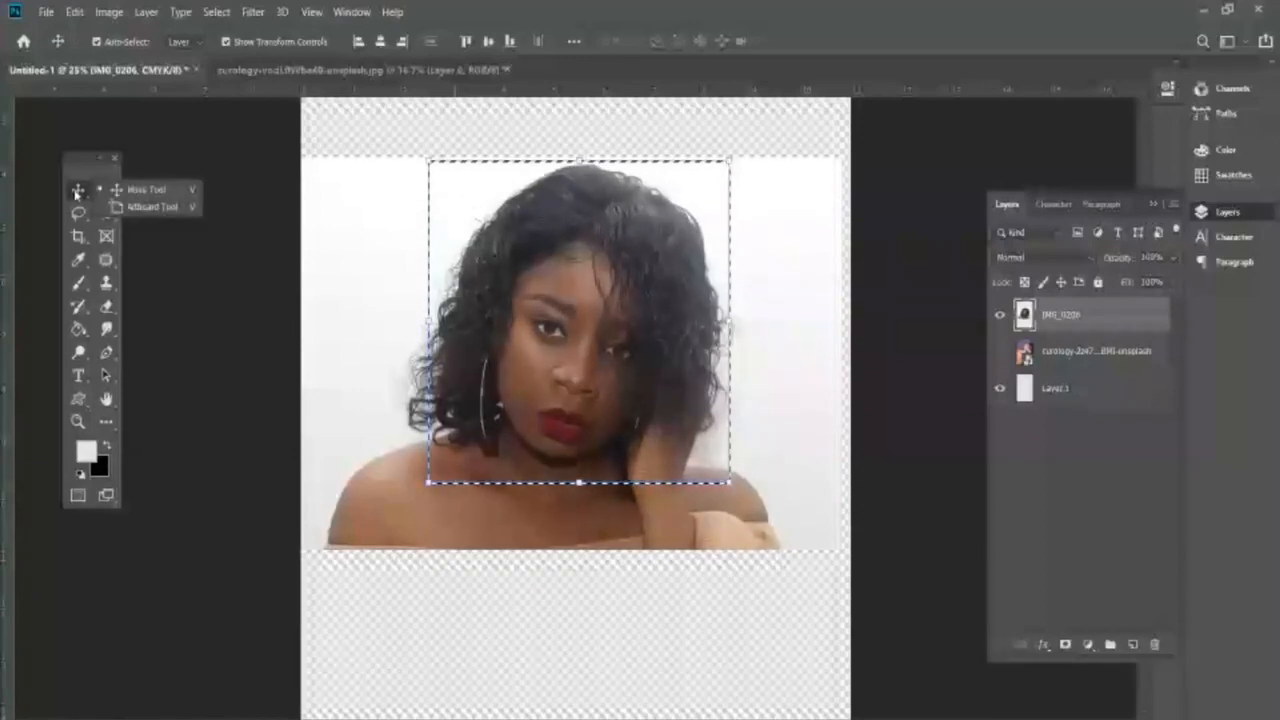
pyautogui.click(78, 192)
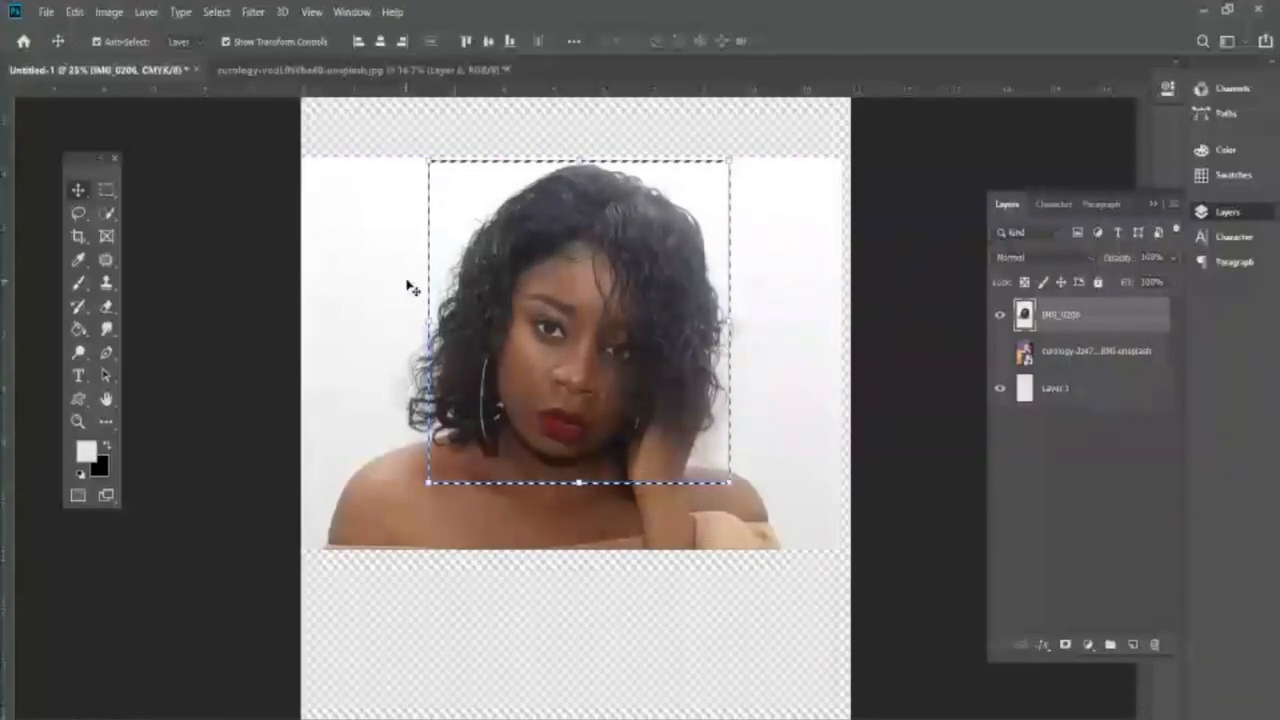
pyautogui.click(216, 11)
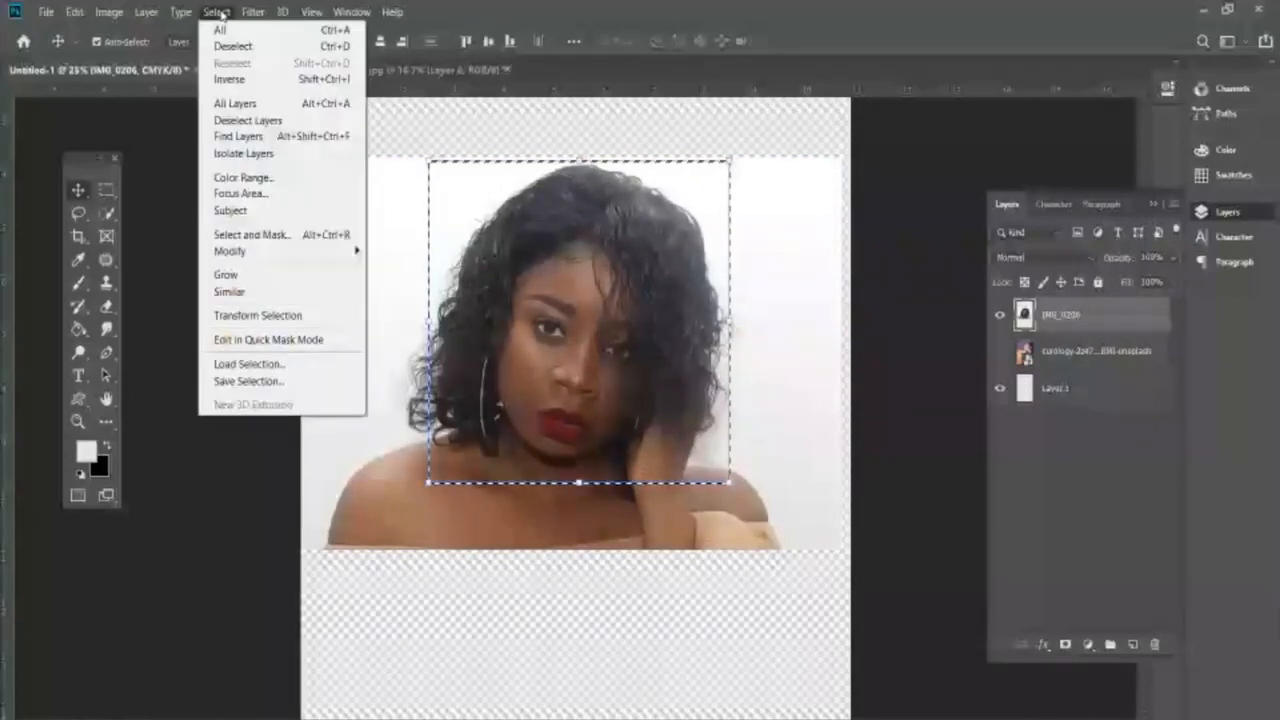
pyautogui.click(231, 47)
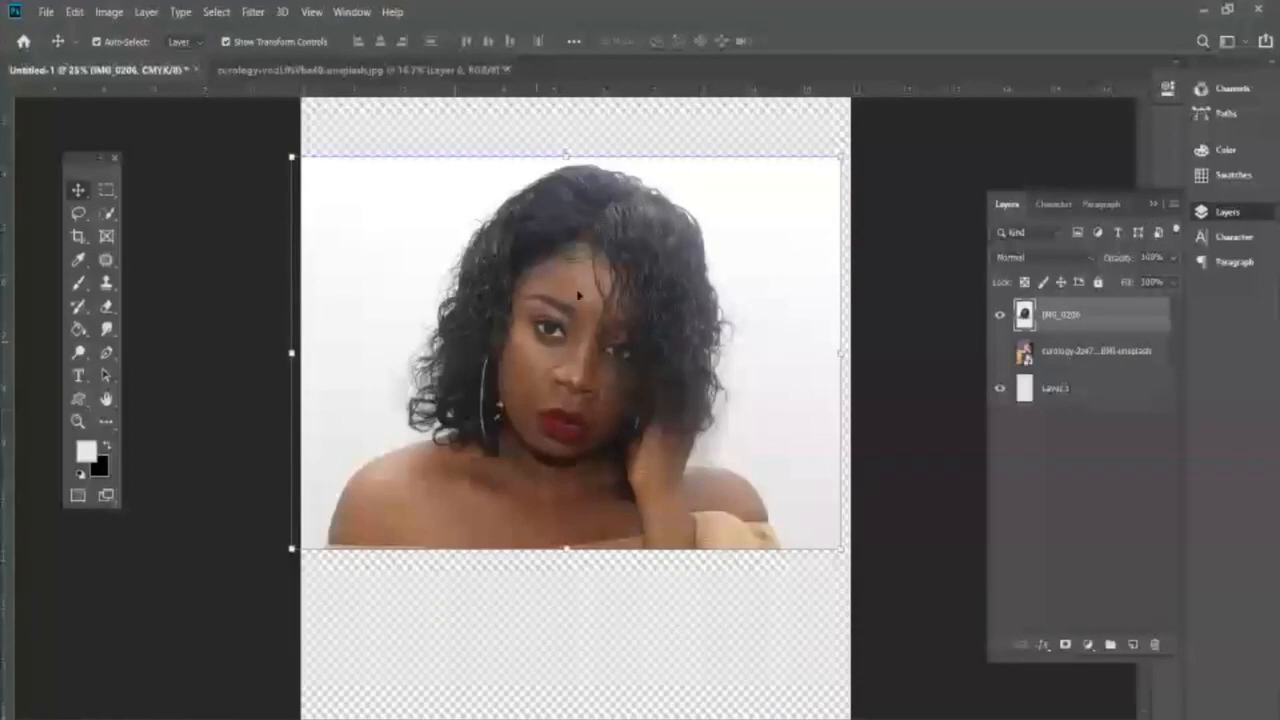
pyautogui.click(424, 122)
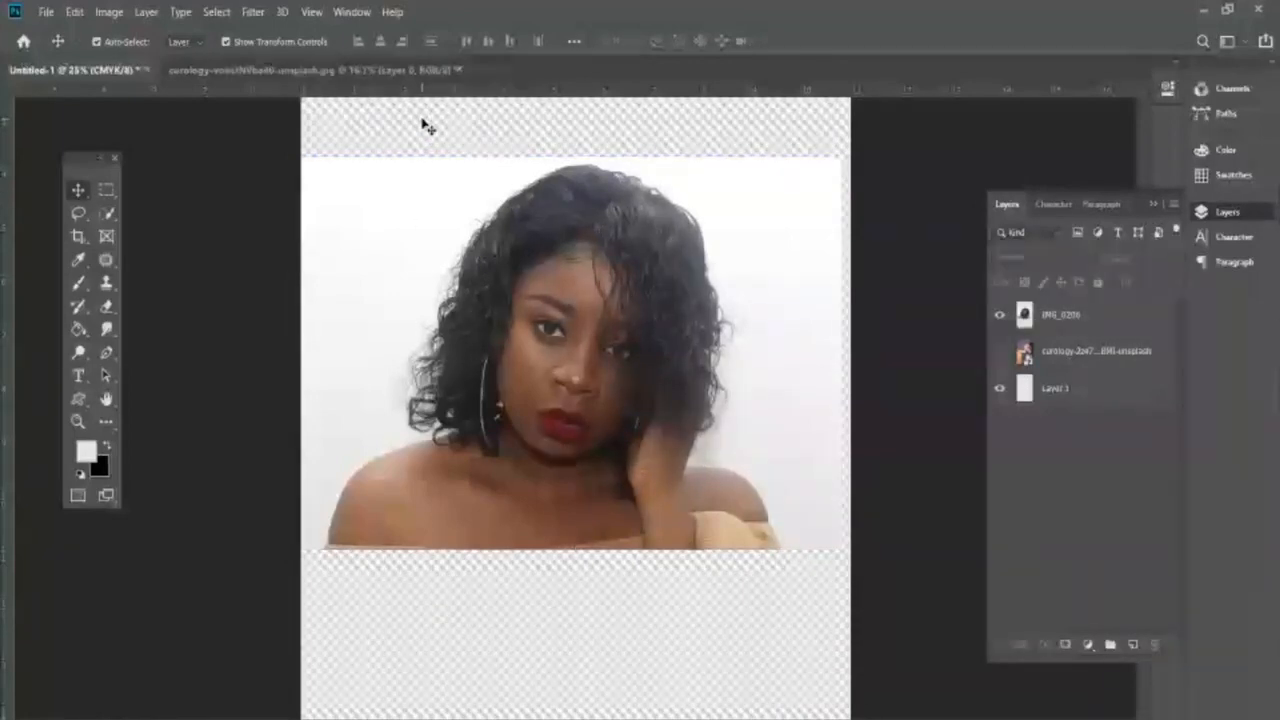
# - Draw a Rectangular Marquee selection around the head, try to move it, and make IMG_0206 the active layer
pyautogui.click(106, 192)
pyautogui.click(186, 190)
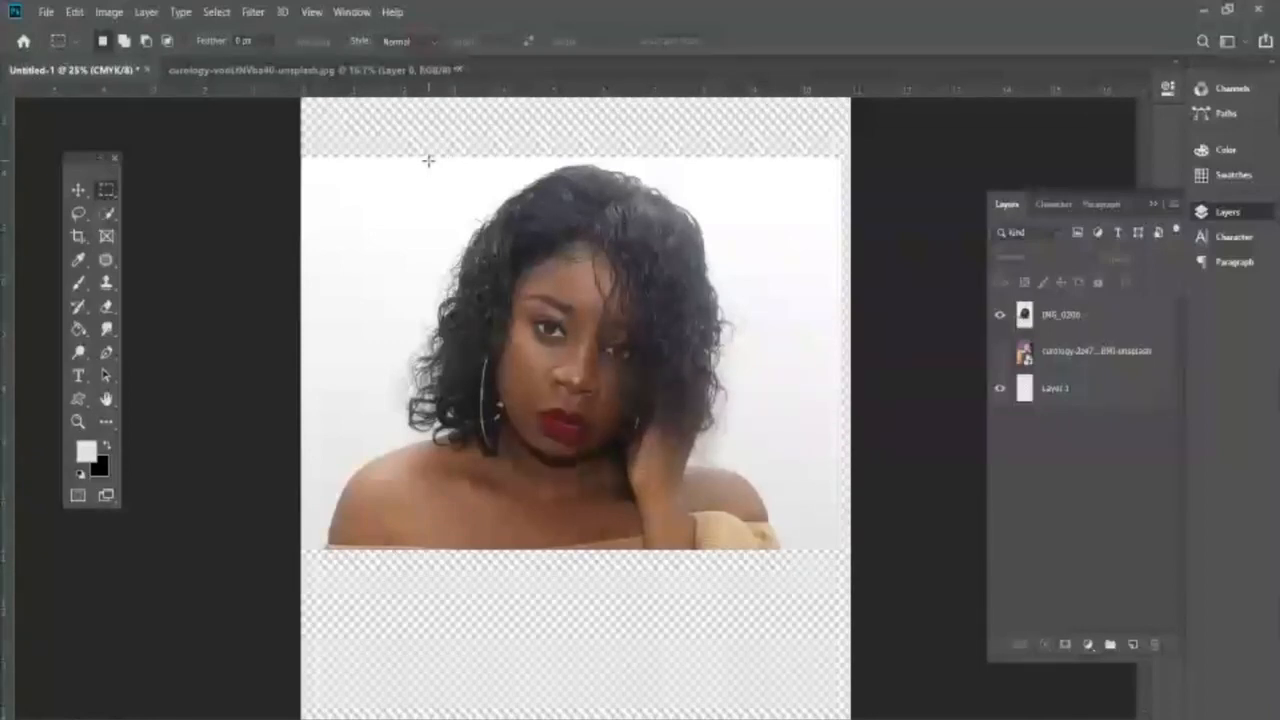
pyautogui.moveTo(428, 160); pyautogui.dragTo(740, 482)
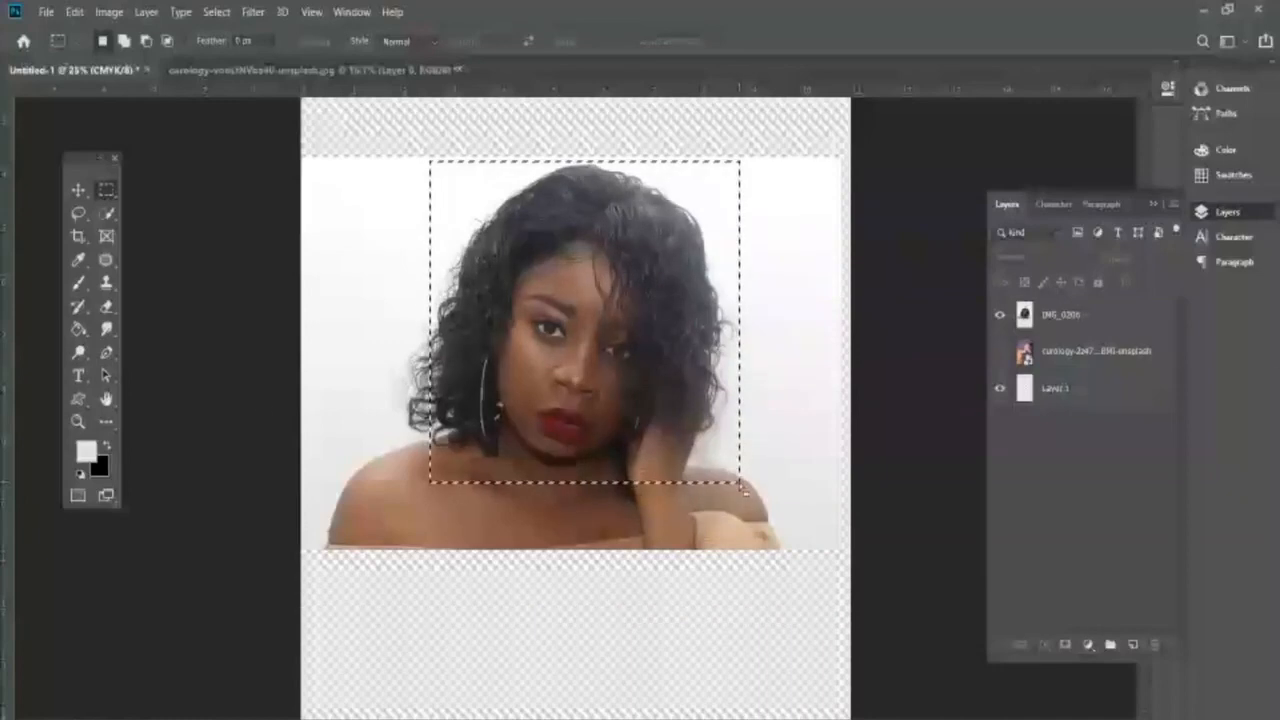
pyautogui.click(78, 191)
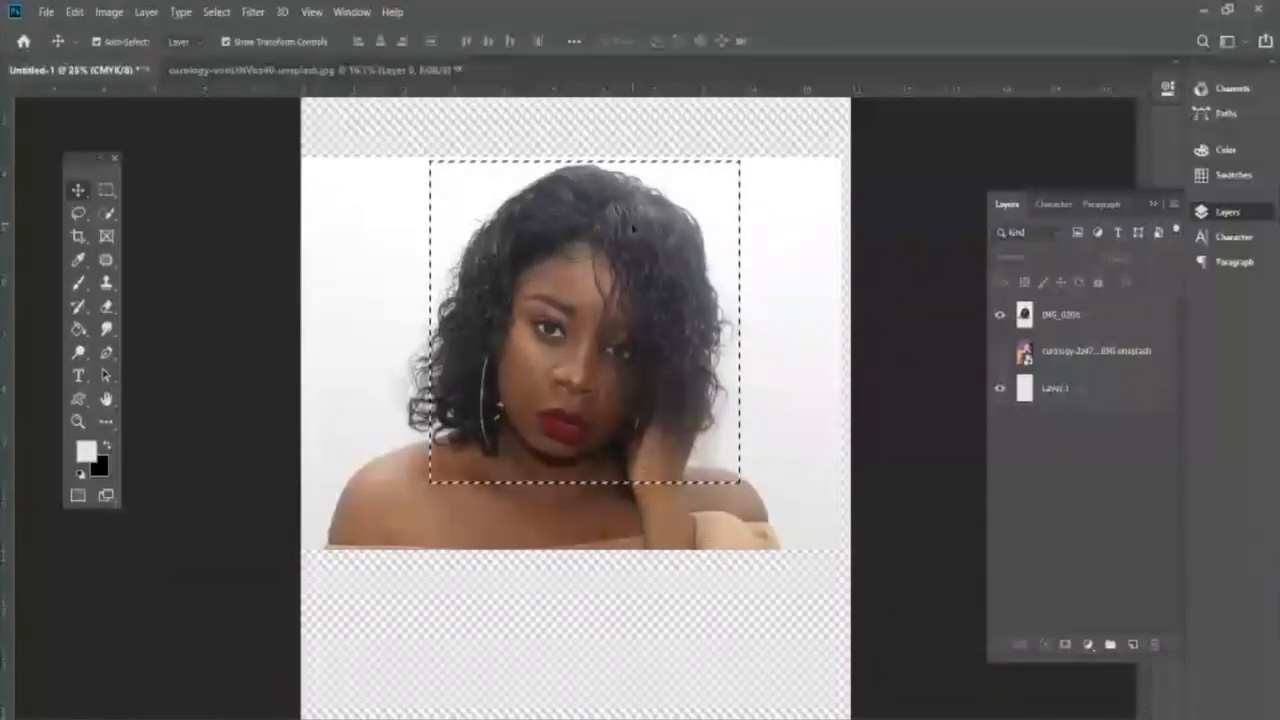
pyautogui.click(633, 228)
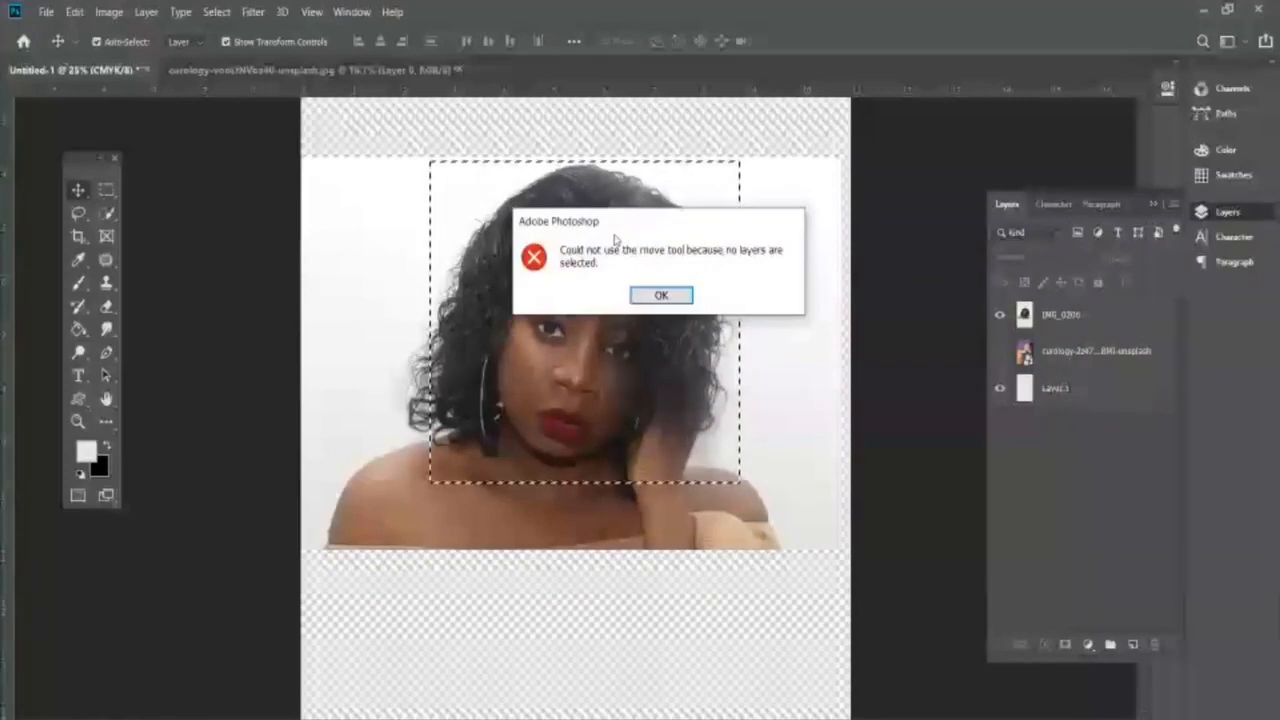
pyautogui.click(674, 297)
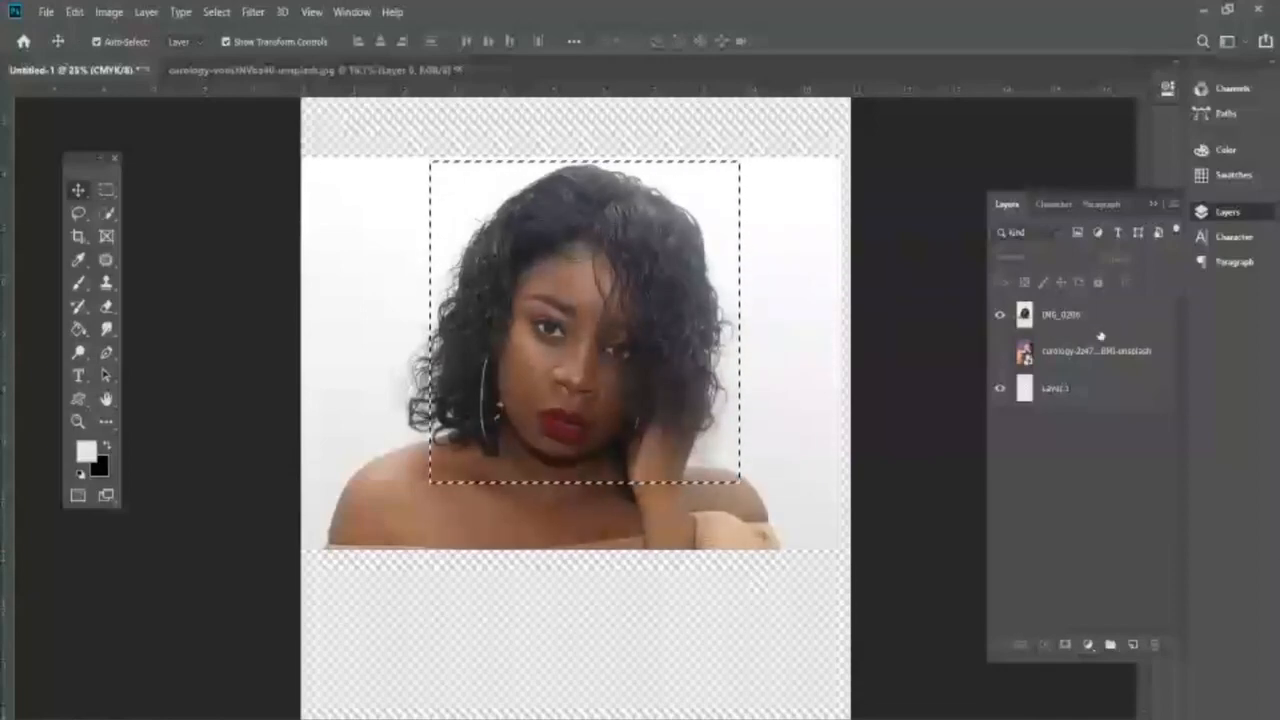
pyautogui.click(1069, 316)
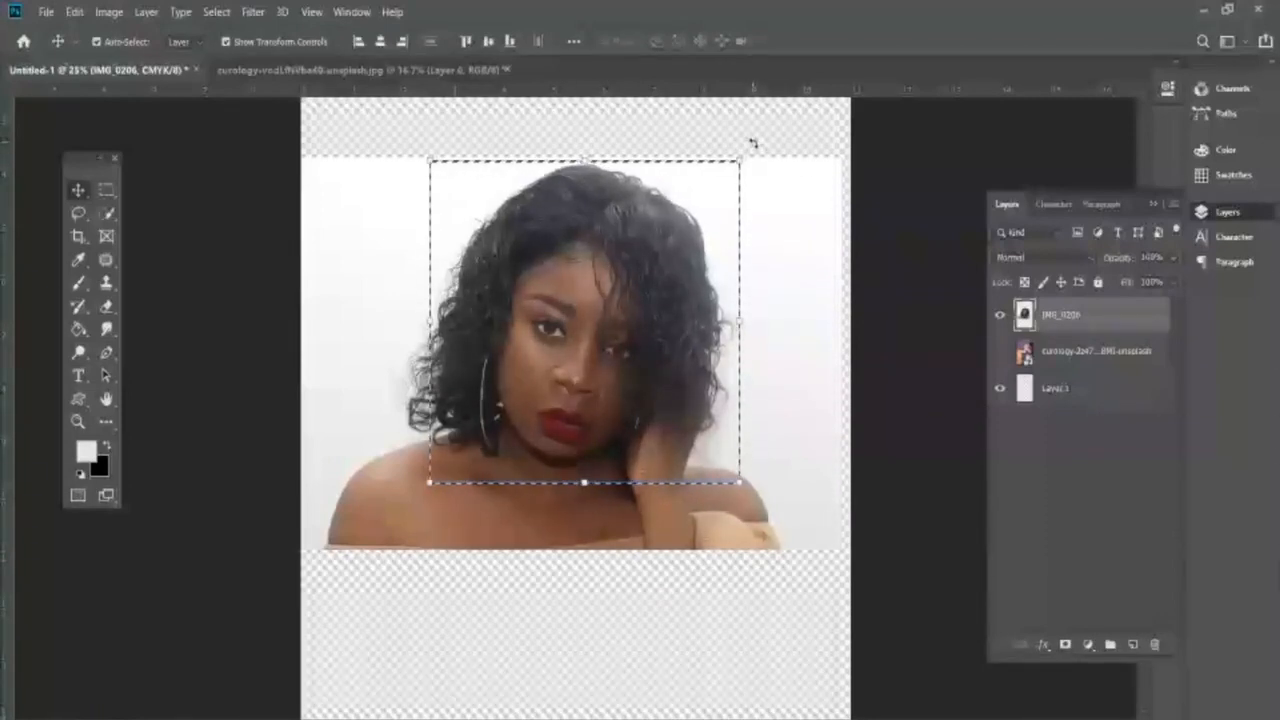
# - Try rotating the selected head by about 41° and enlarging it from a corner, undoing each transformation
pyautogui.moveTo(751, 146); pyautogui.dragTo(725, 318)
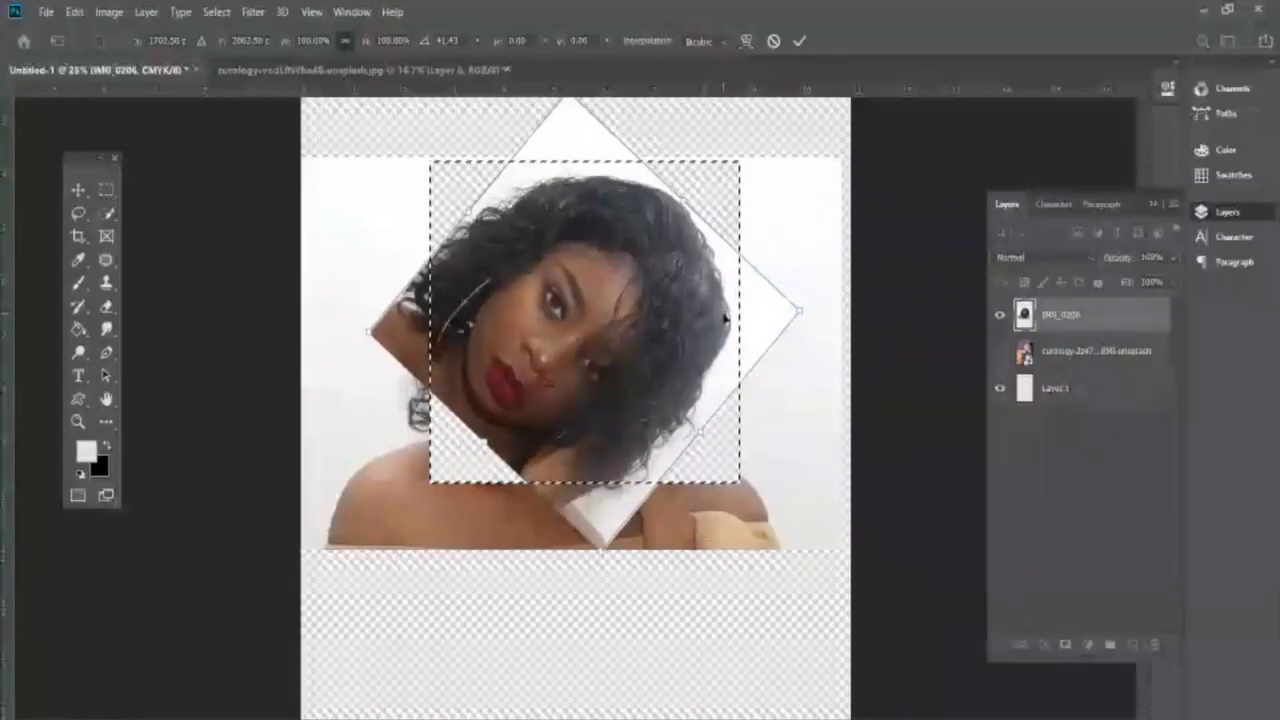
pyautogui.hotkey('ctrl', 'z')
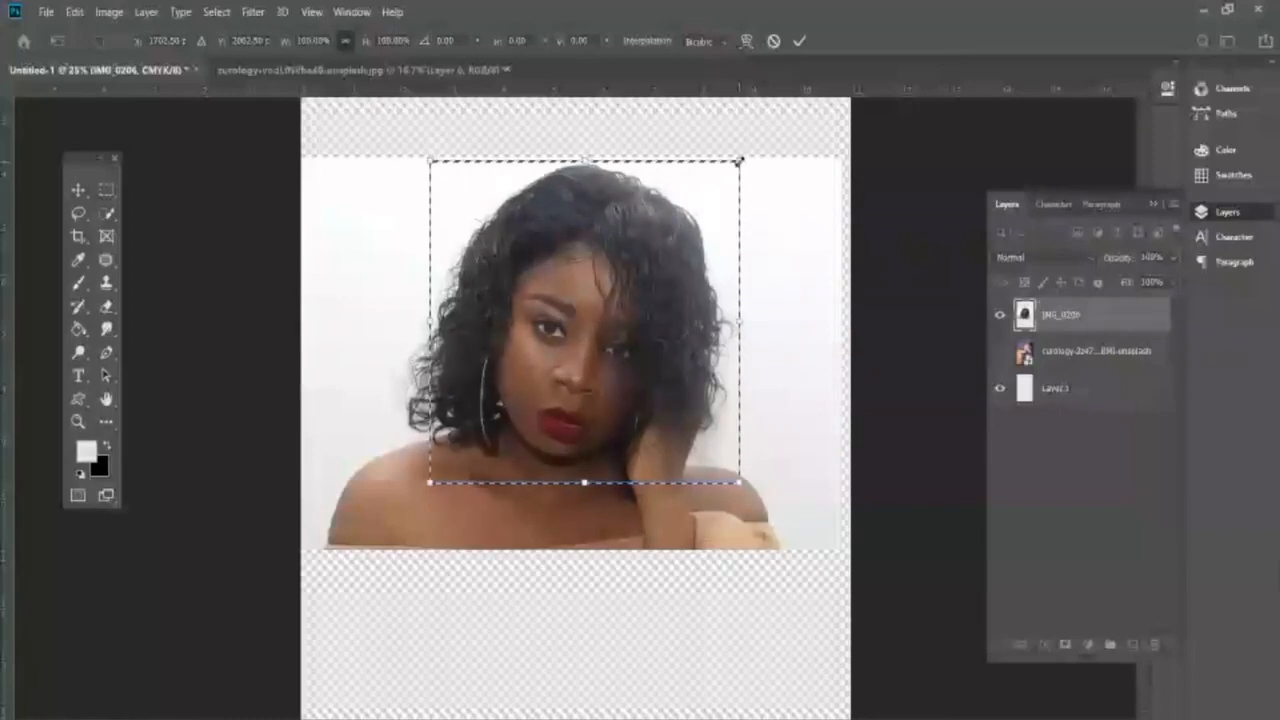
pyautogui.moveTo(739, 160); pyautogui.dragTo(885, 123)
pyautogui.hotkey('ctrl', 'z')
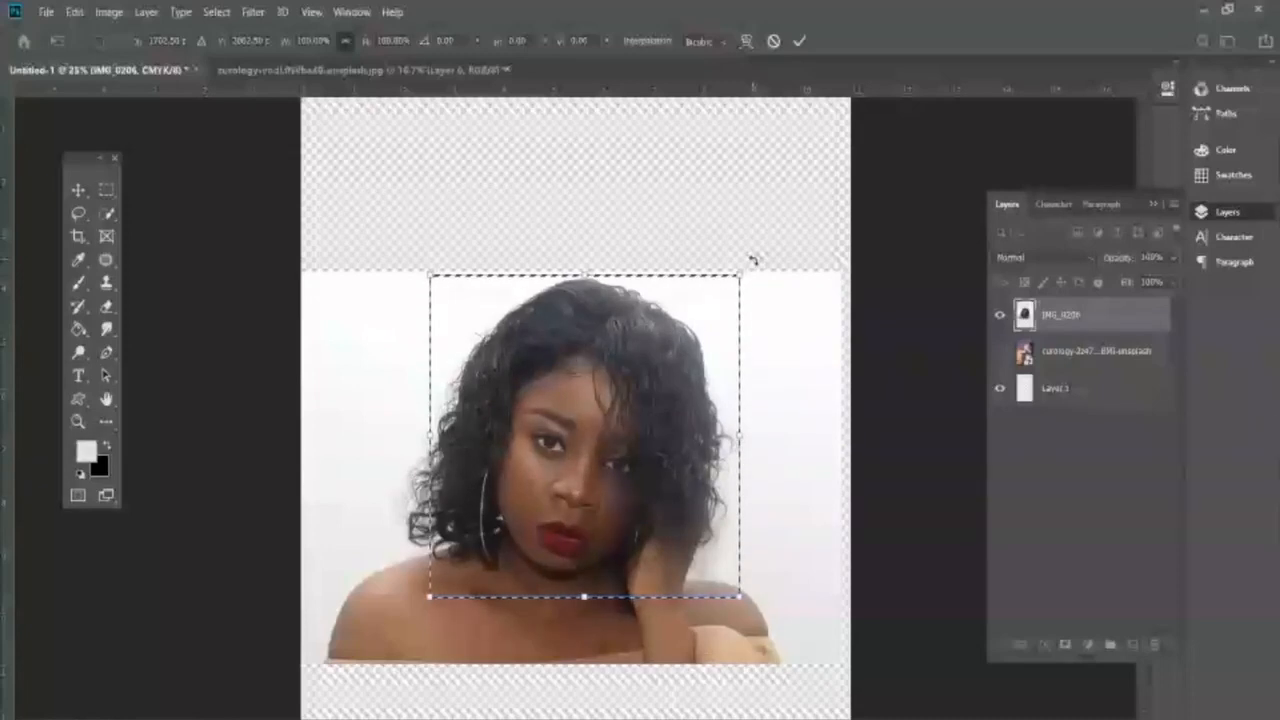
pyautogui.moveTo(752, 260); pyautogui.dragTo(677, 316)
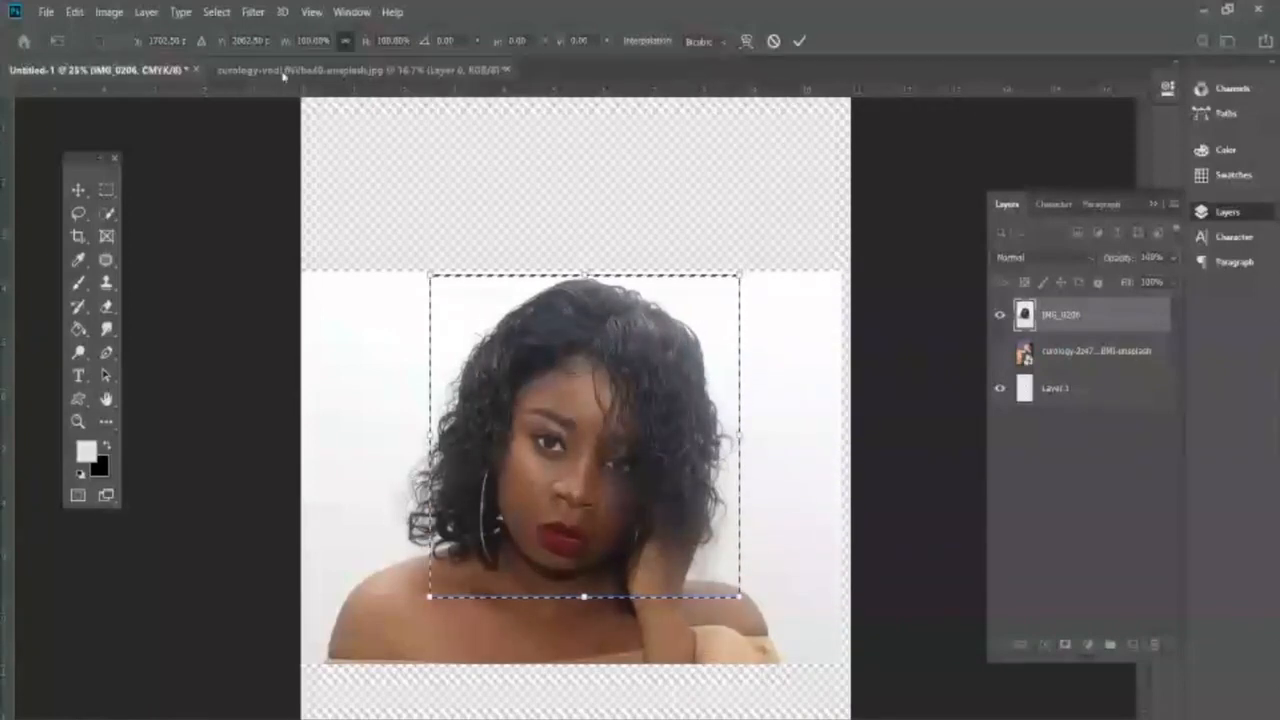
# - Move the selected head upward, scale it down to 32.45%, and place it on the white background beside the rectangular hole
pyautogui.click(79, 189)
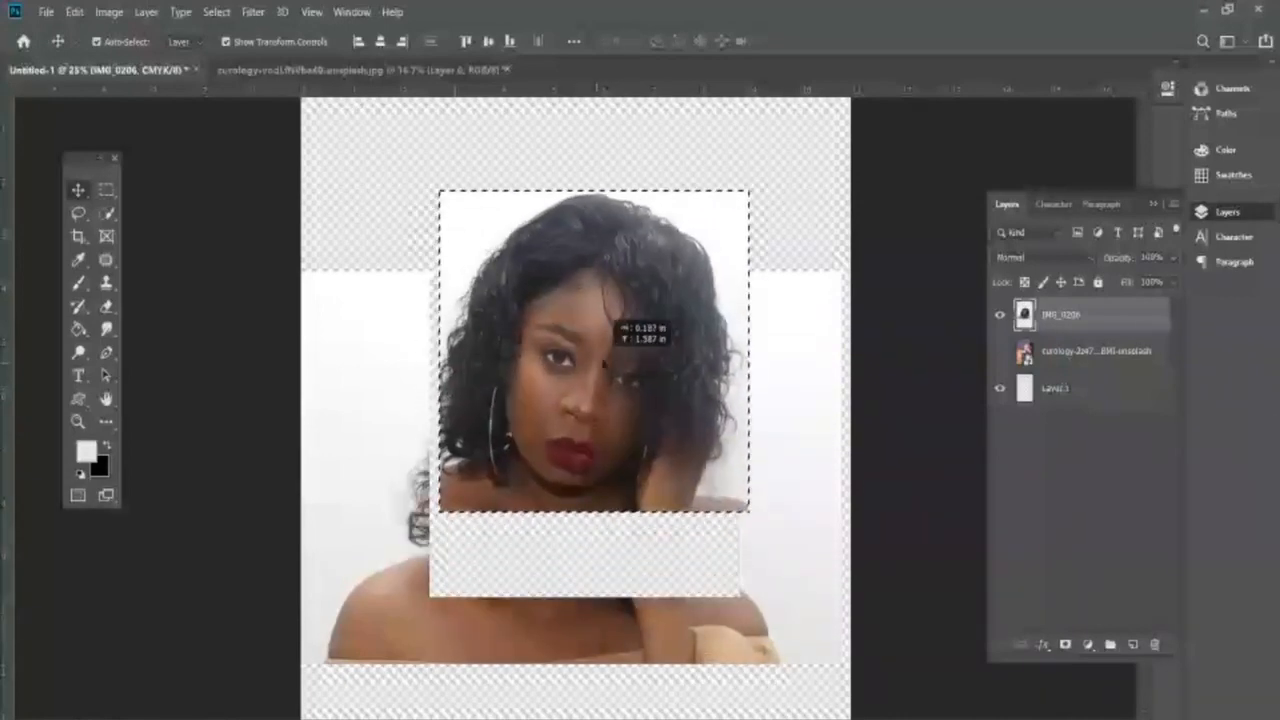
pyautogui.moveTo(597, 324); pyautogui.dragTo(585, 360)
pyautogui.hotkey('ctrl', 't')
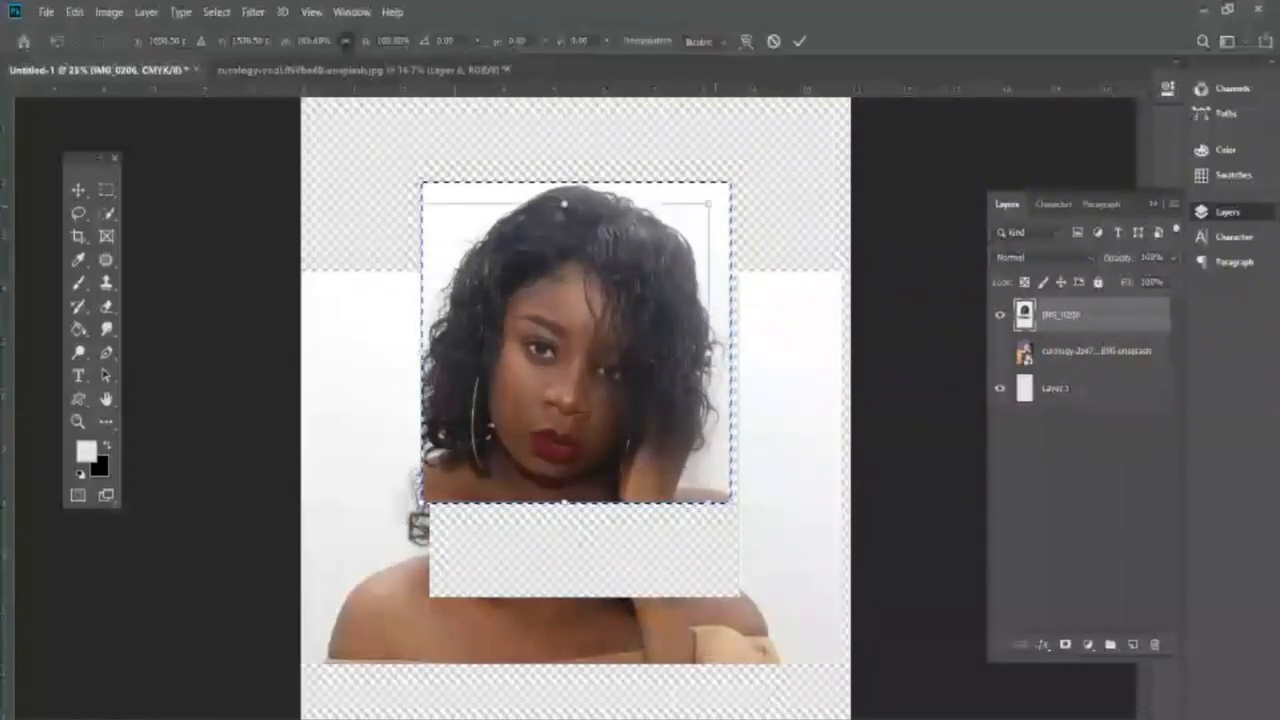
pyautogui.moveTo(731, 181); pyautogui.dragTo(521, 400)
pyautogui.moveTo(493, 448); pyautogui.dragTo(399, 521)
pyautogui.moveTo(423, 462); pyautogui.dragTo(424, 460)
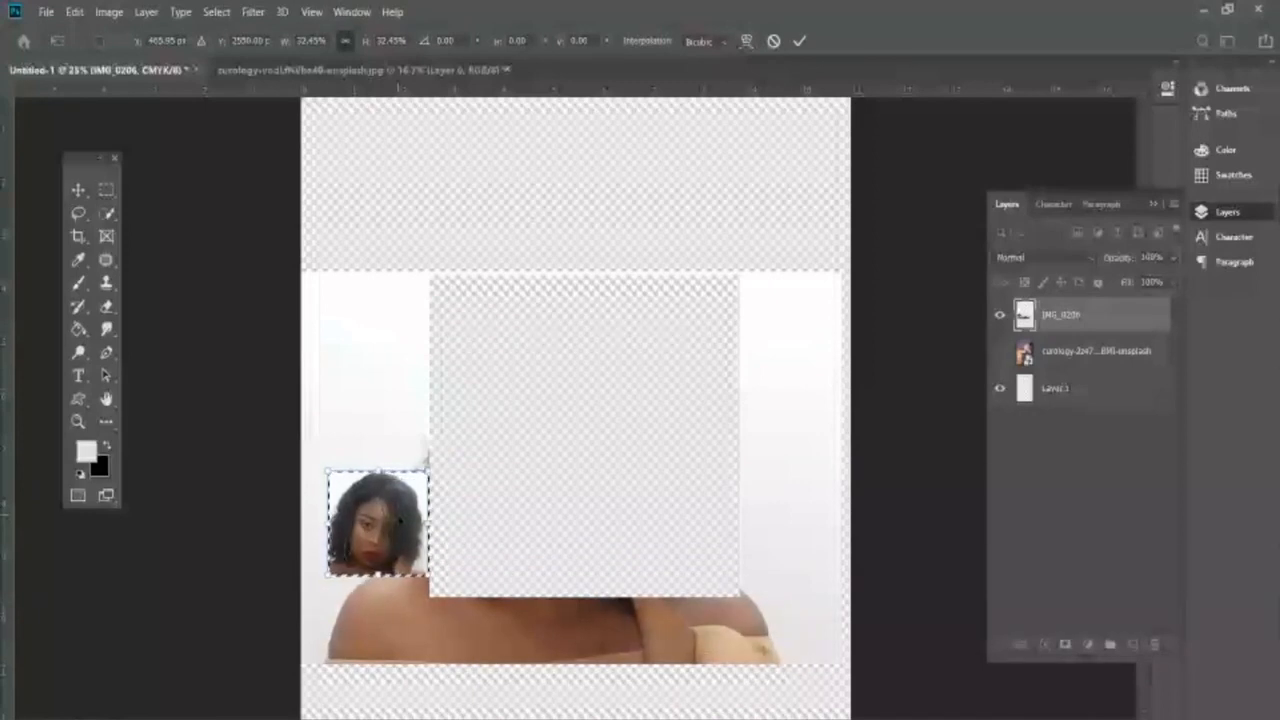
# - Undo the small head's repositioning, cancel its scaling, and undo the earlier move of the rectangular cutout
pyautogui.hotkey('ctrl', 'z')
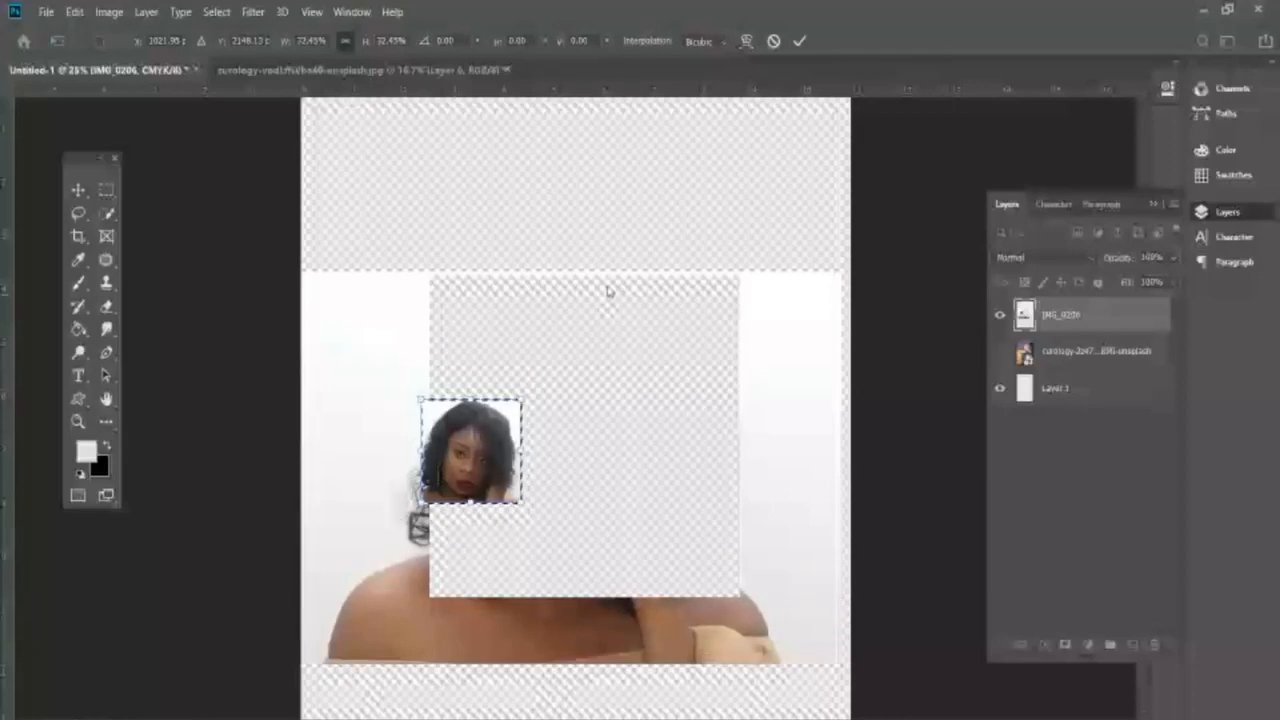
pyautogui.click(775, 42)
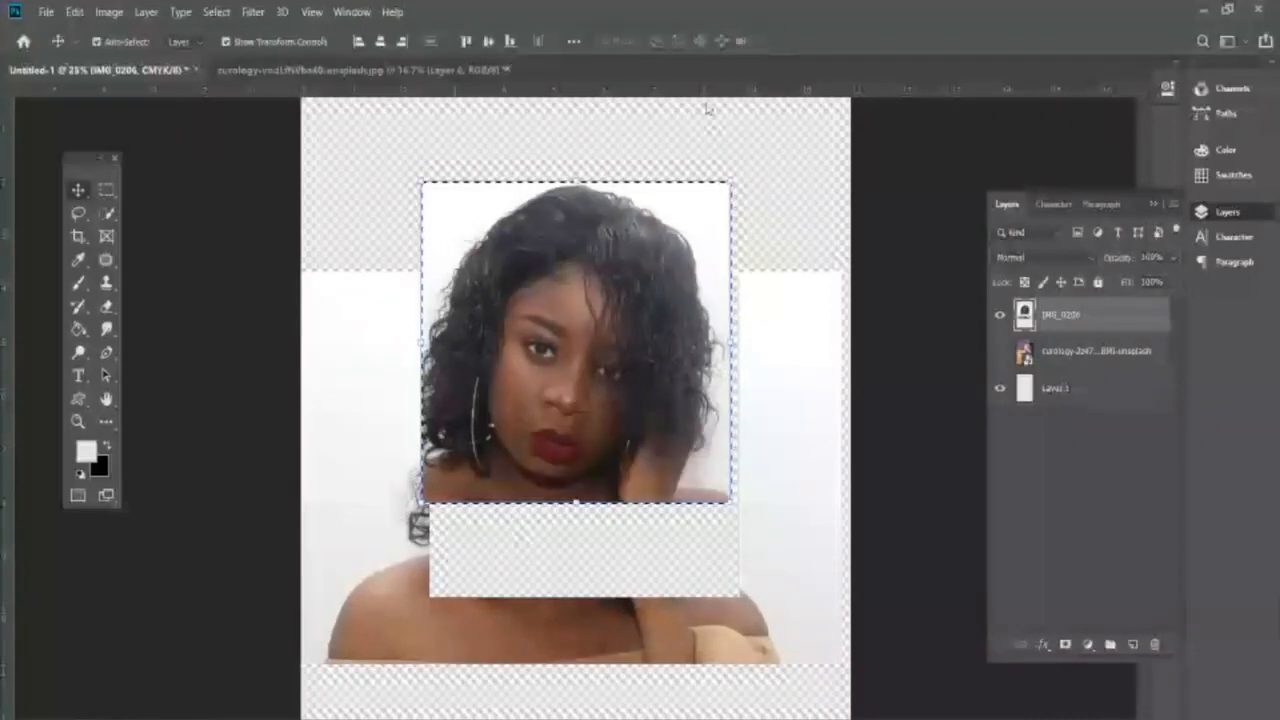
pyautogui.hotkey('ctrl', 'z')
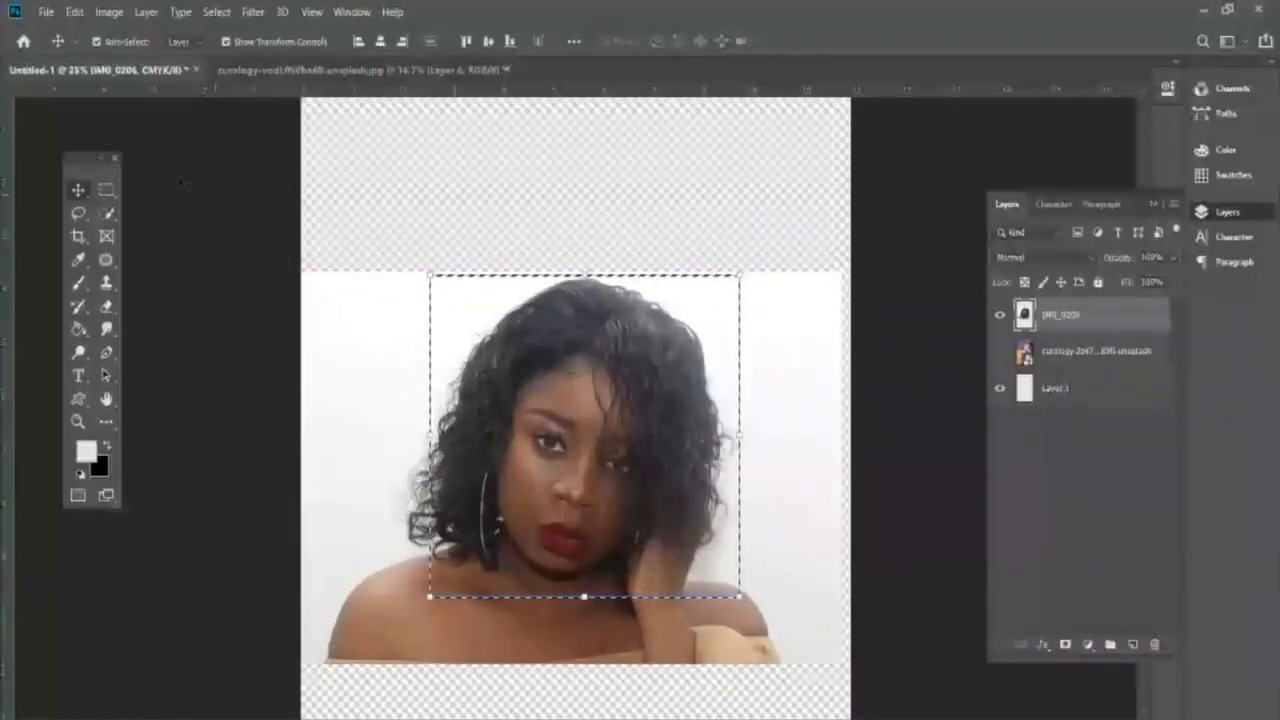
# - Deselect the IMG_0206 layer and clear the rectangular selection around the head
pyautogui.click(562, 202)
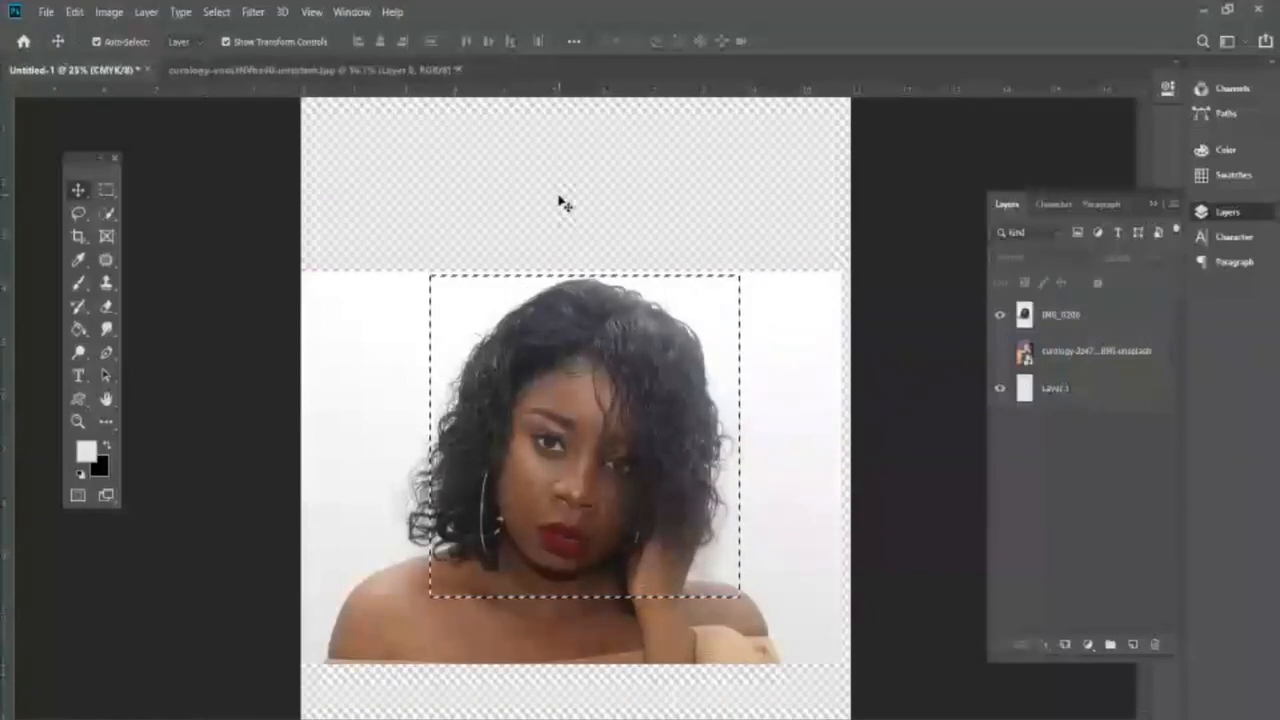
pyautogui.click(216, 12)
pyautogui.click(233, 48)
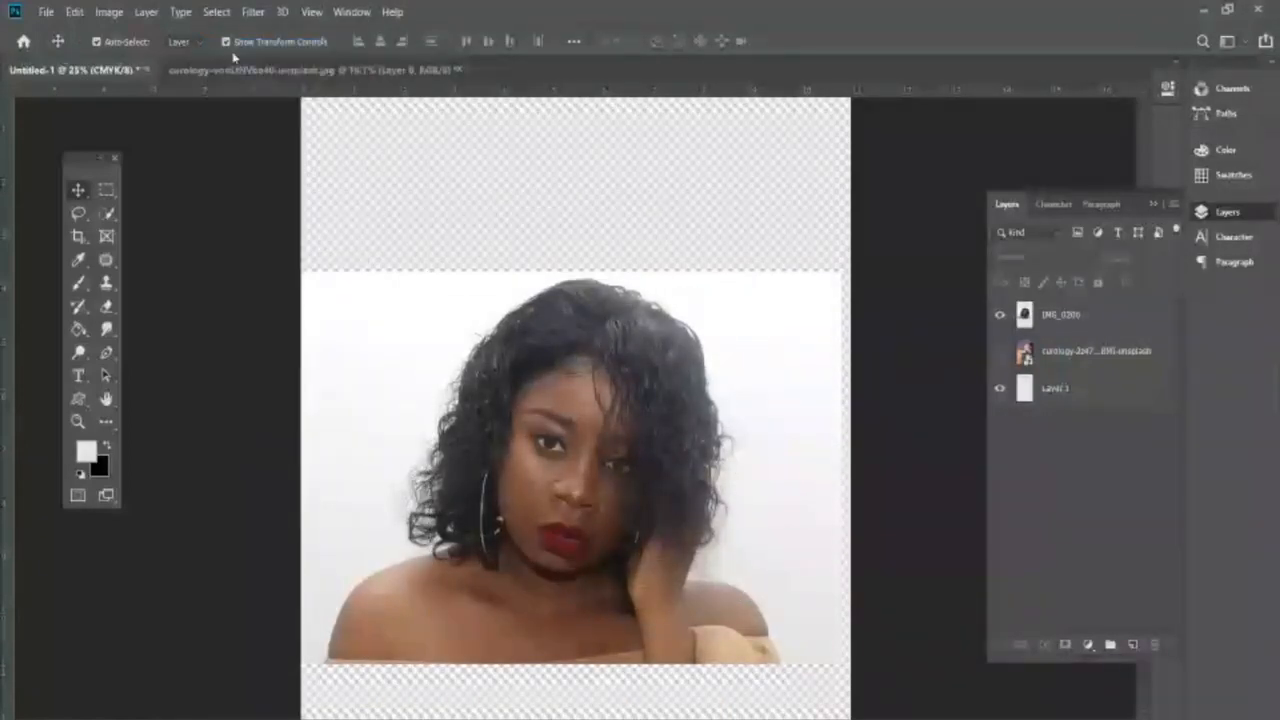
# - Draw a near-circular Elliptical Marquee selection around the head and make IMG_0206 the active layer
pyautogui.click(112, 193)
pyautogui.click(114, 198)
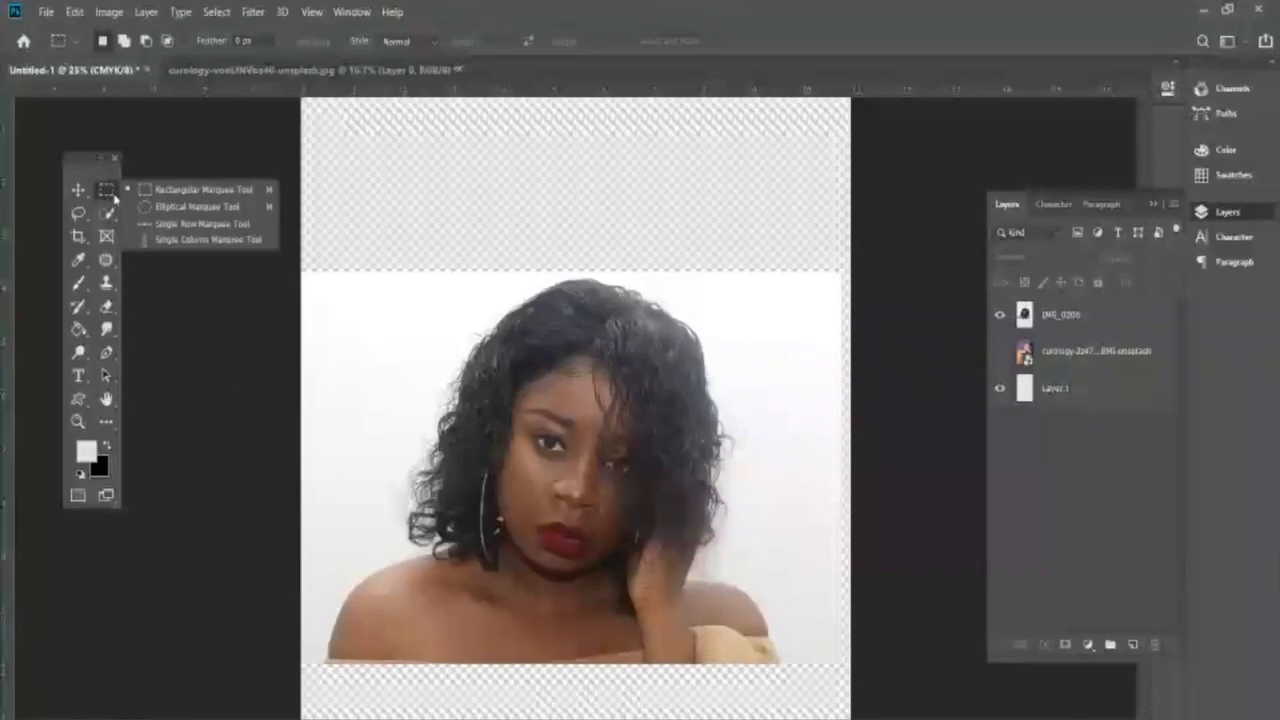
pyautogui.click(197, 214)
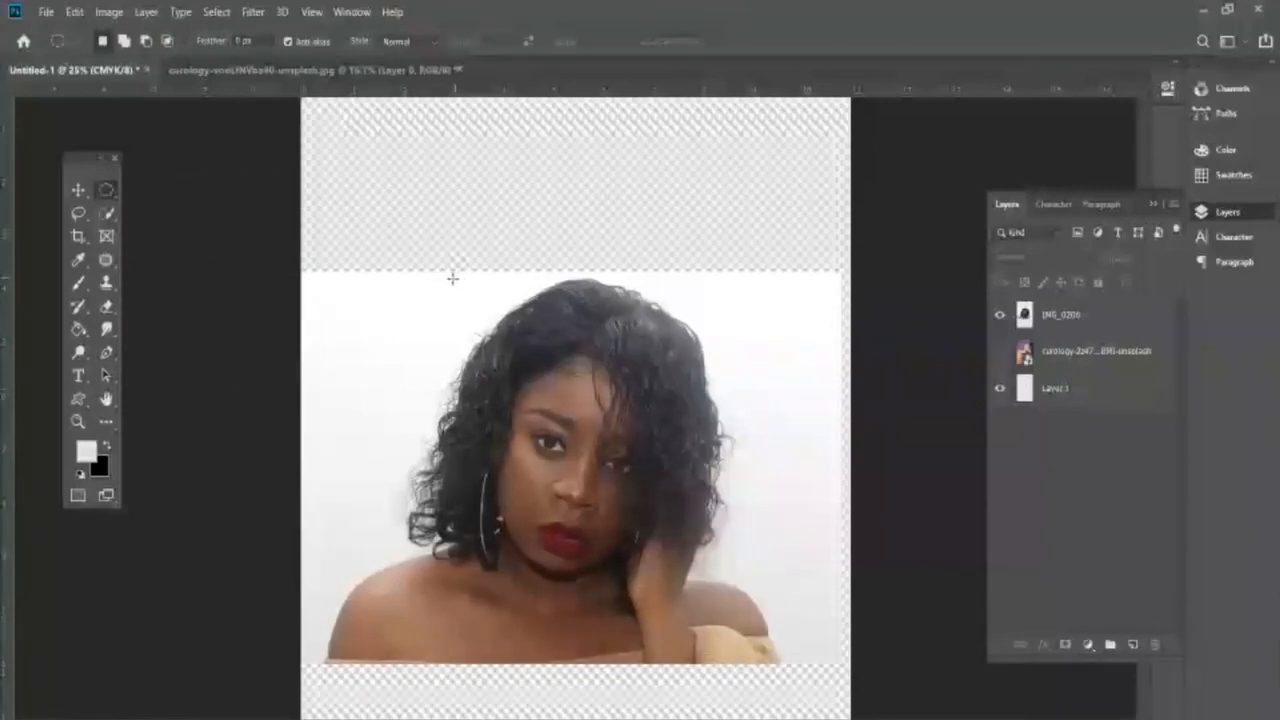
pyautogui.moveTo(608, 358); pyautogui.dragTo(685, 472)
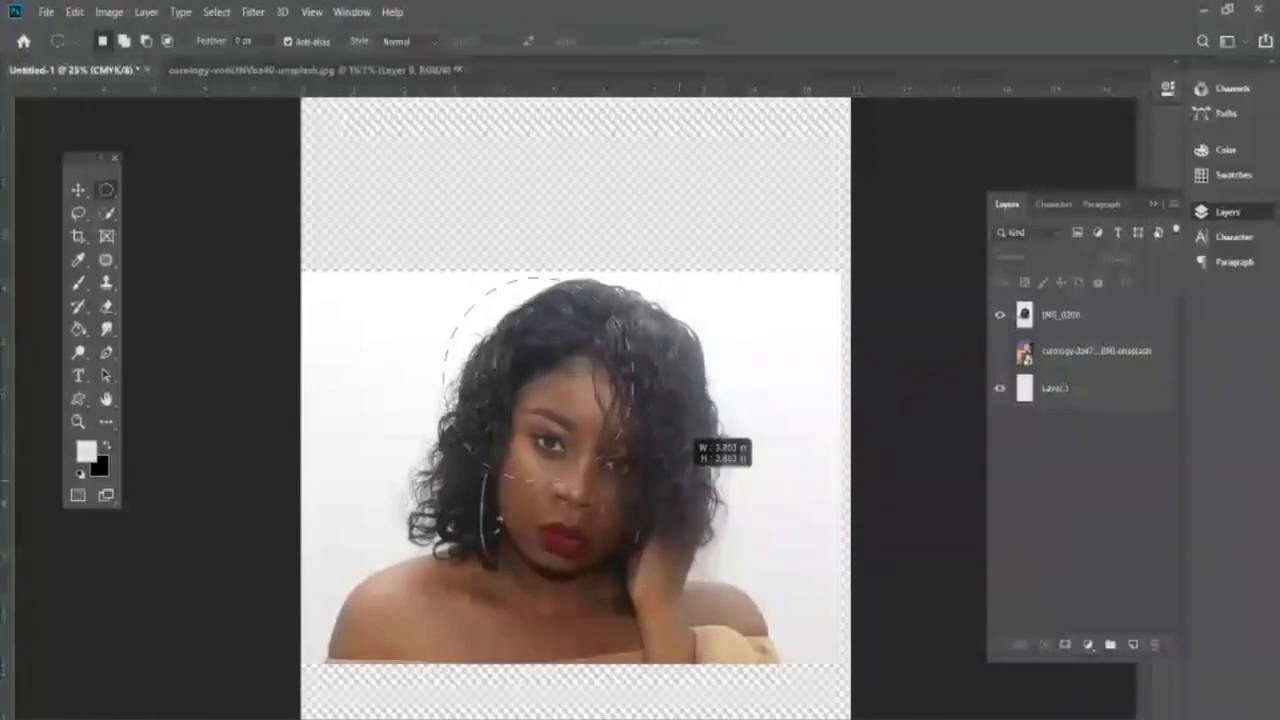
pyautogui.moveTo(693, 525); pyautogui.dragTo(735, 612)
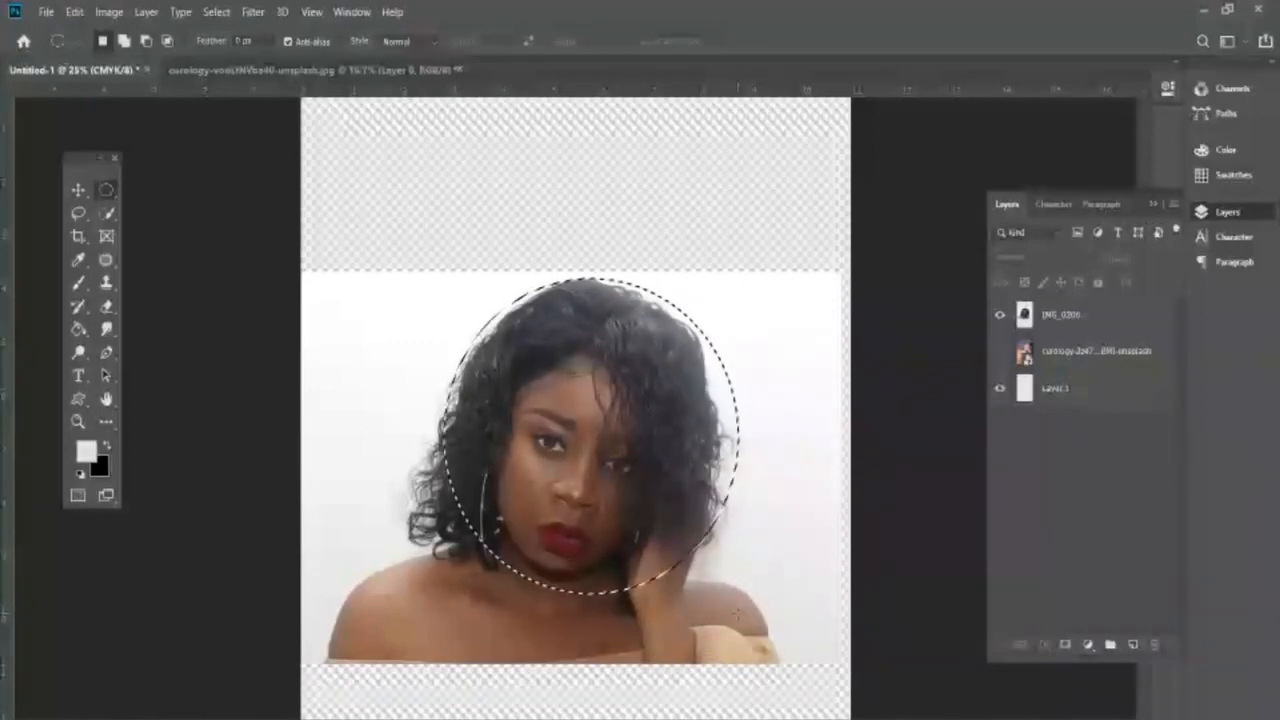
pyautogui.click(1074, 321)
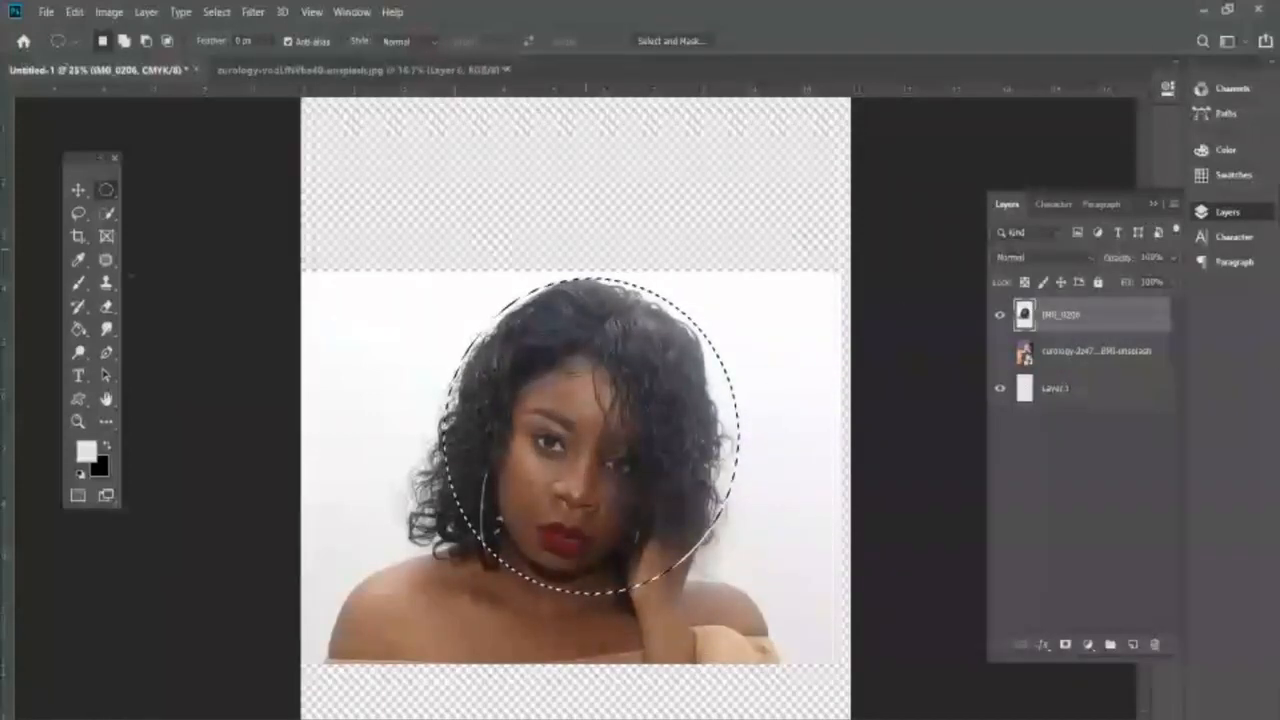
# - Move the elliptical head cutout upward, scale it to 83.49%, shift it toward the earring side of the portrait, and apply the transform
pyautogui.click(78, 190)
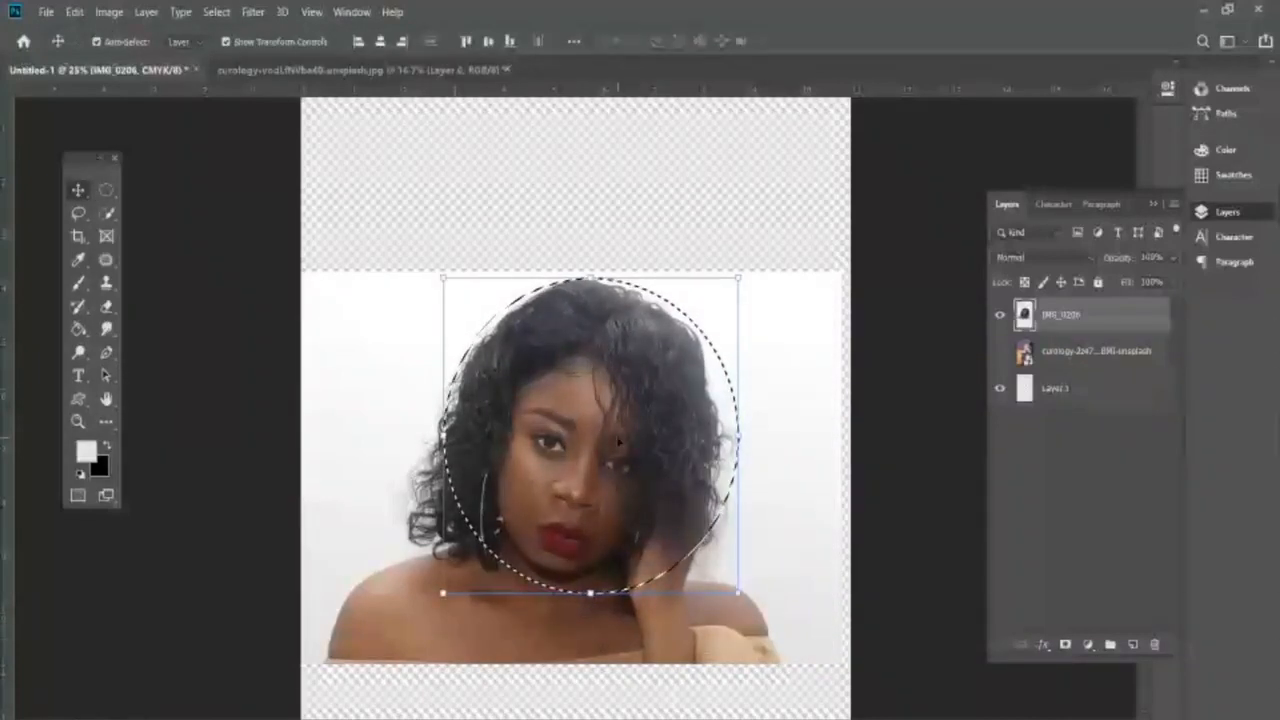
pyautogui.moveTo(619, 443); pyautogui.dragTo(666, 294)
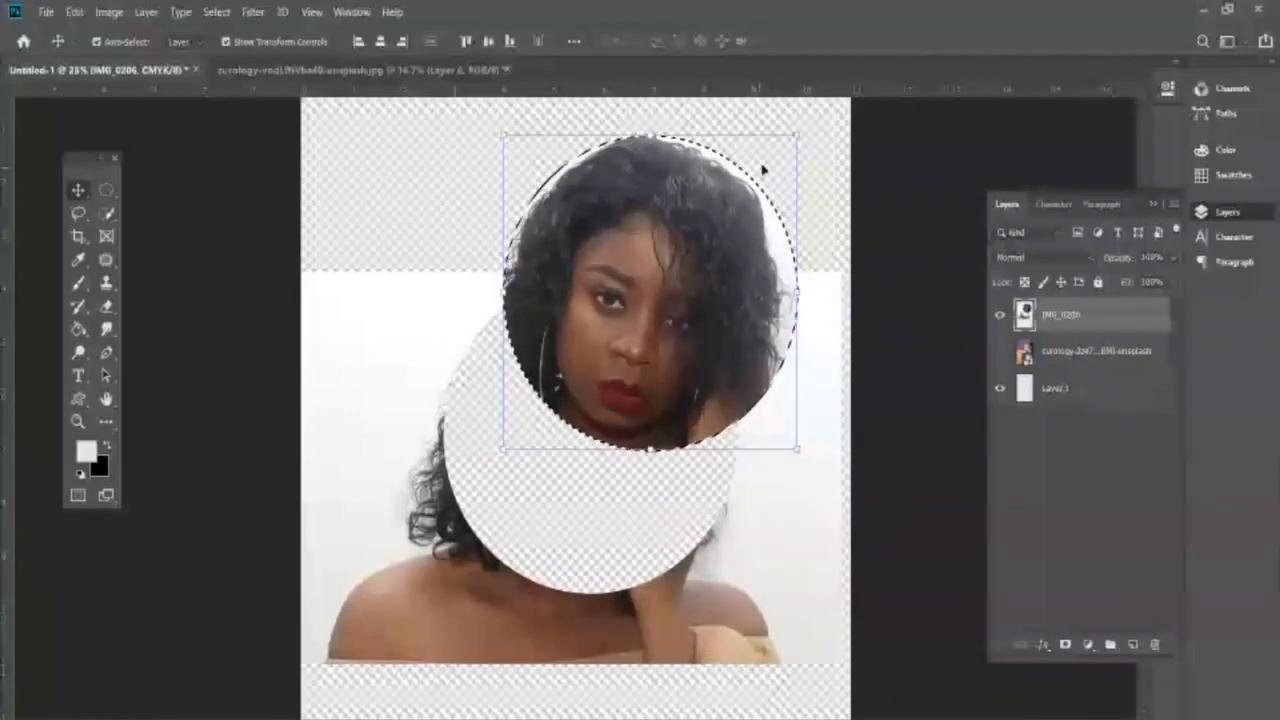
pyautogui.moveTo(793, 140); pyautogui.dragTo(748, 187)
pyautogui.moveTo(669, 285); pyautogui.dragTo(543, 252)
pyautogui.click(74, 12)
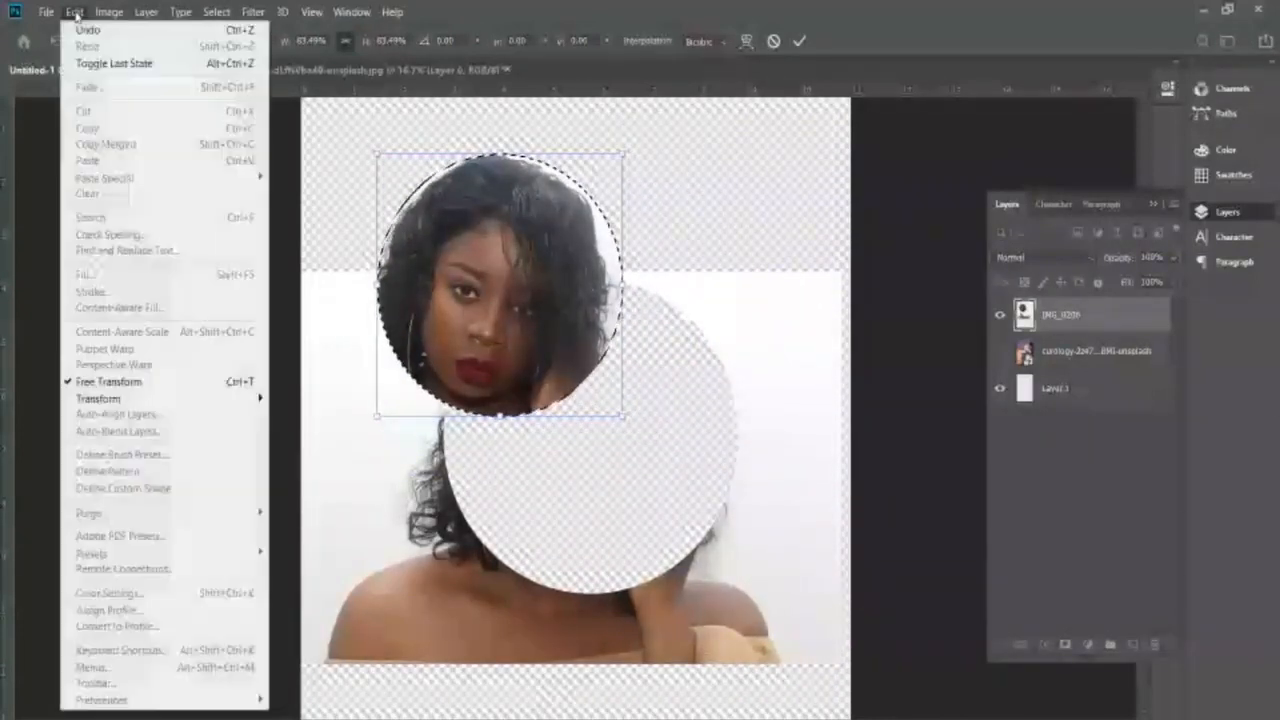
pyautogui.click(810, 42)
pyautogui.click(810, 42)
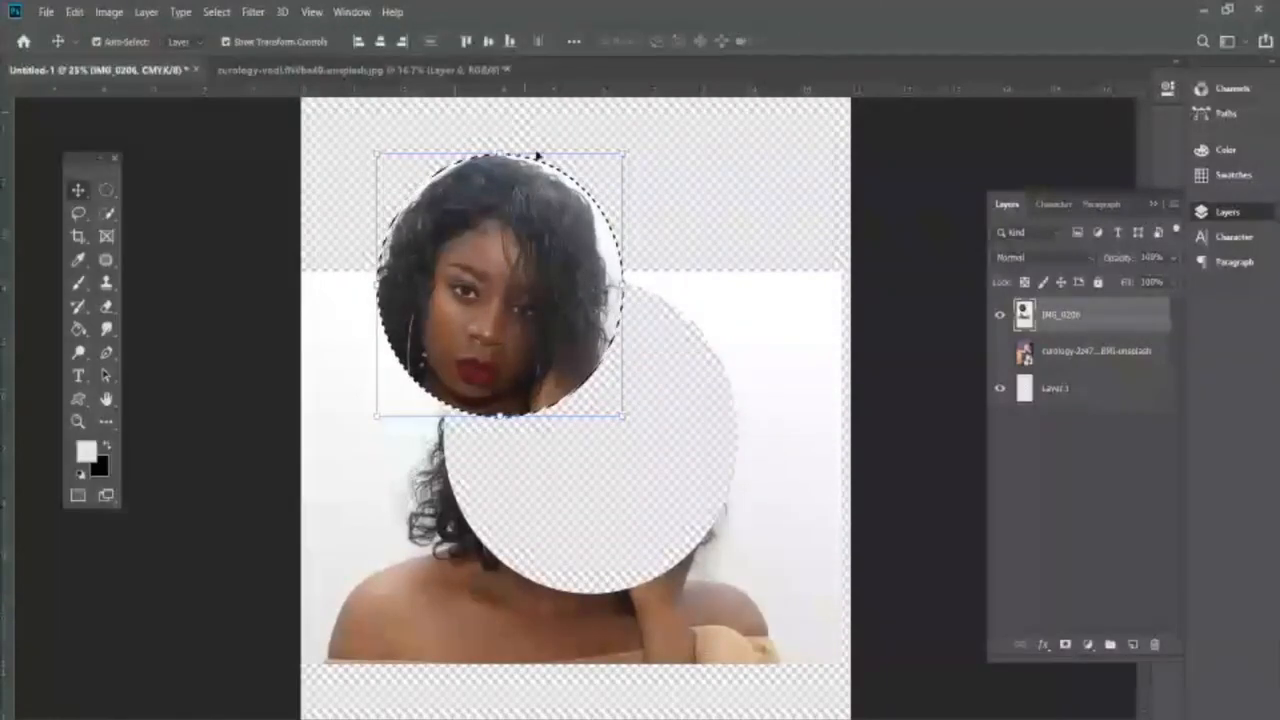
# - Cut the elliptical head selection out of IMG_0206 and paste it into the Curology towel portrait document
pyautogui.click(74, 12)
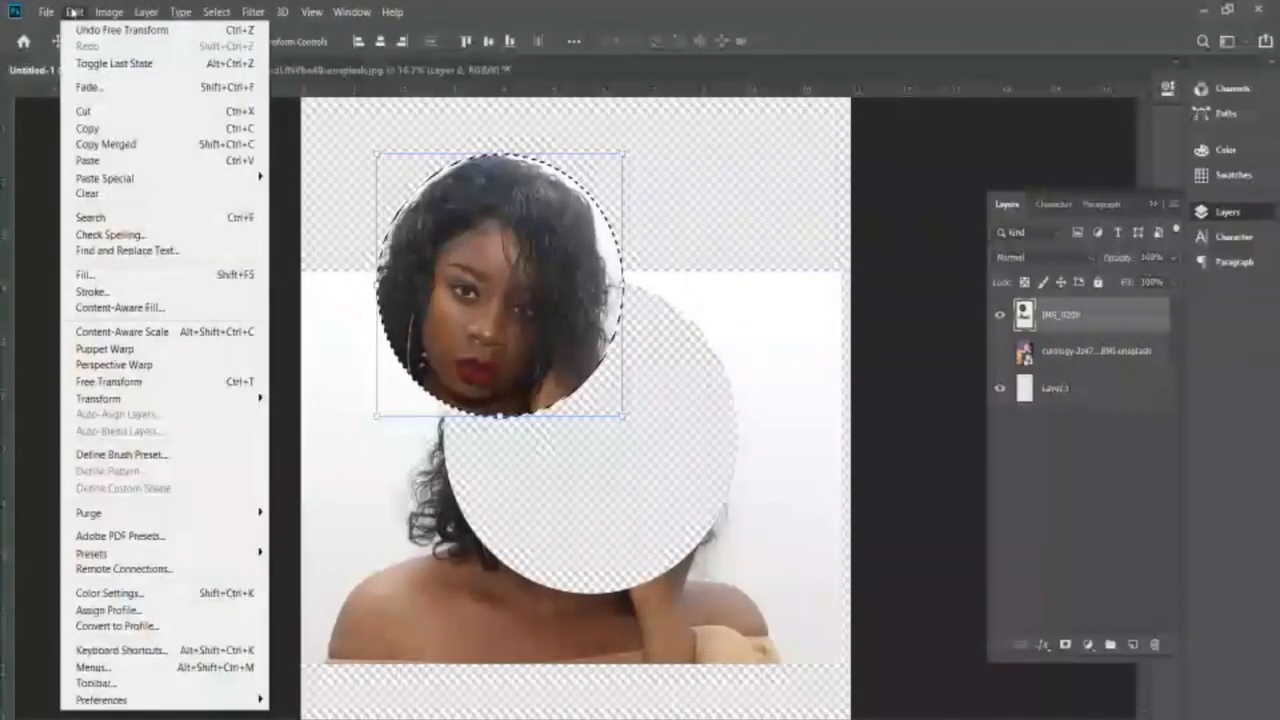
pyautogui.click(90, 111)
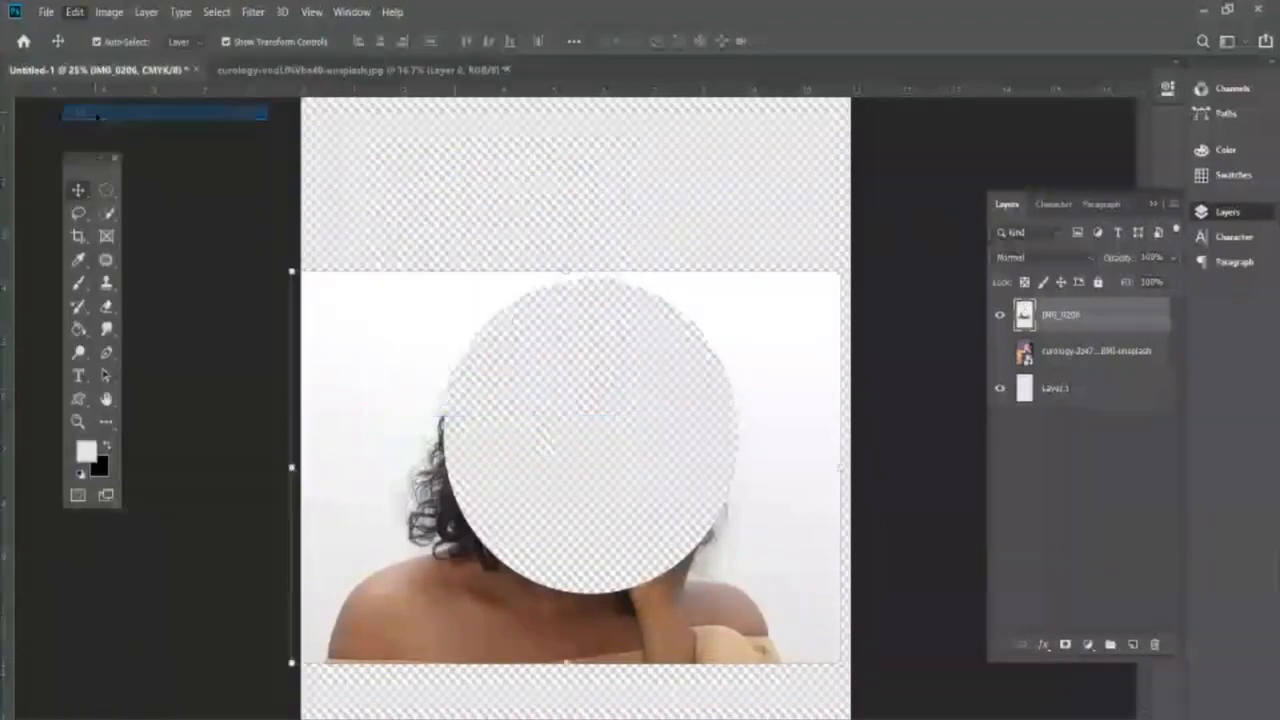
pyautogui.click(363, 72)
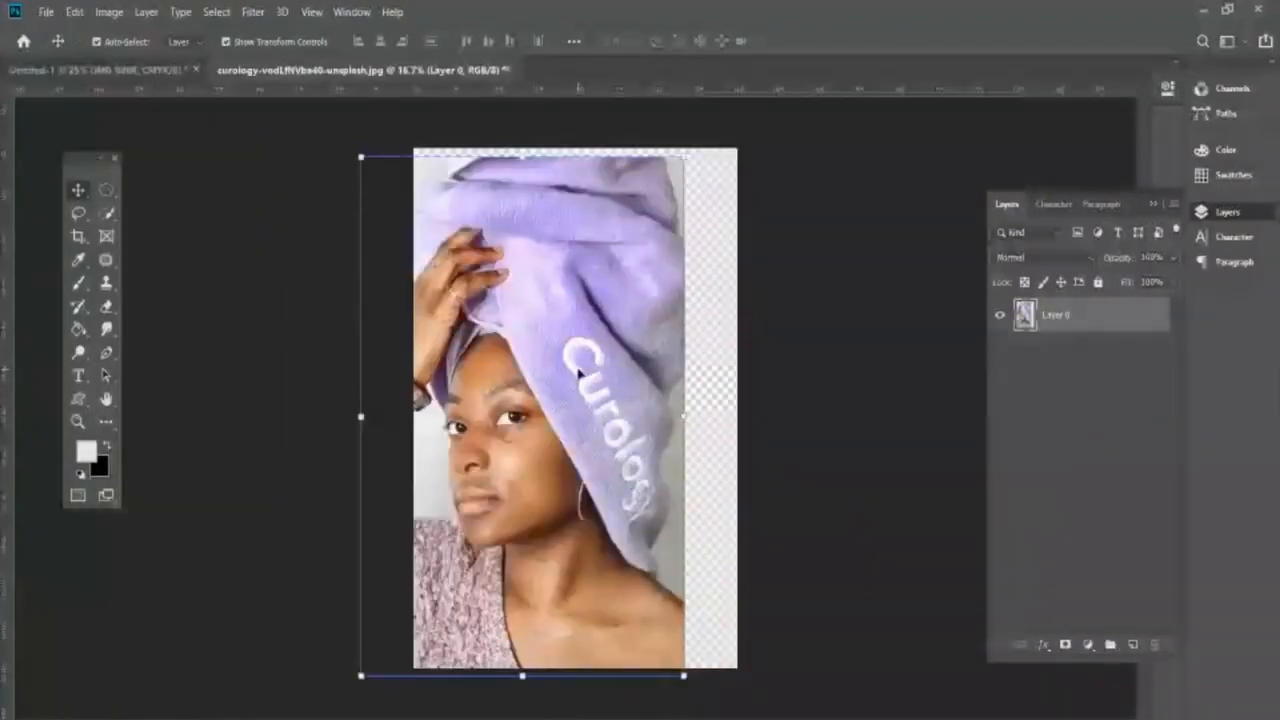
pyautogui.moveTo(584, 377); pyautogui.dragTo(585, 378)
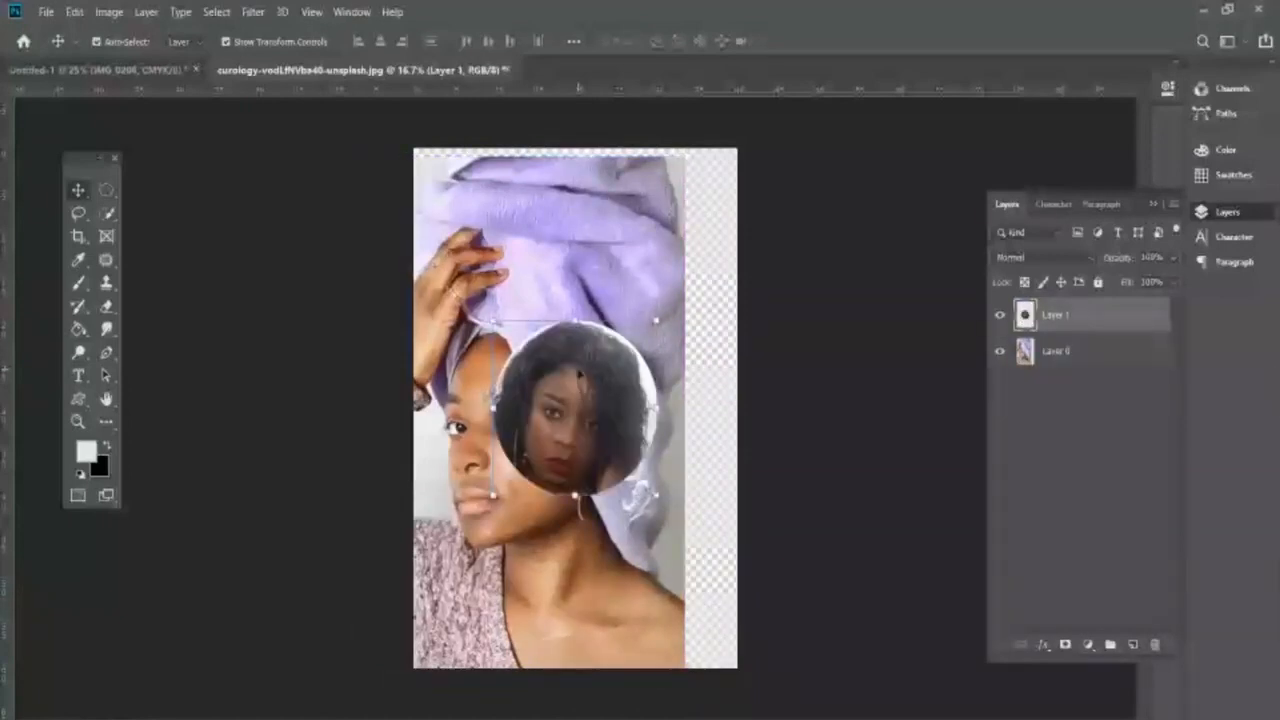
pyautogui.click(690, 250)
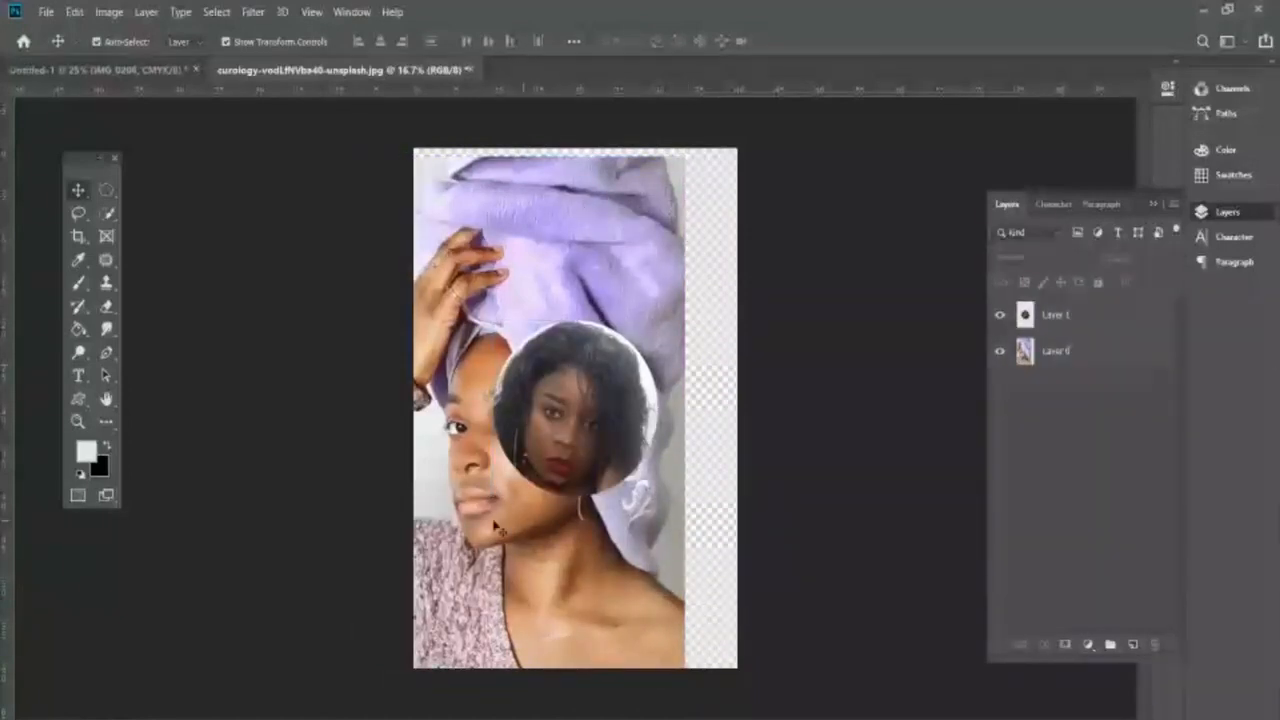
# - Try moving the pasted head upward over the purple towel, and undo both the move and the paste
pyautogui.moveTo(608, 388); pyautogui.dragTo(610, 316)
pyautogui.hotkey('ctrl', 'z')
pyautogui.hotkey('ctrl', 'z')
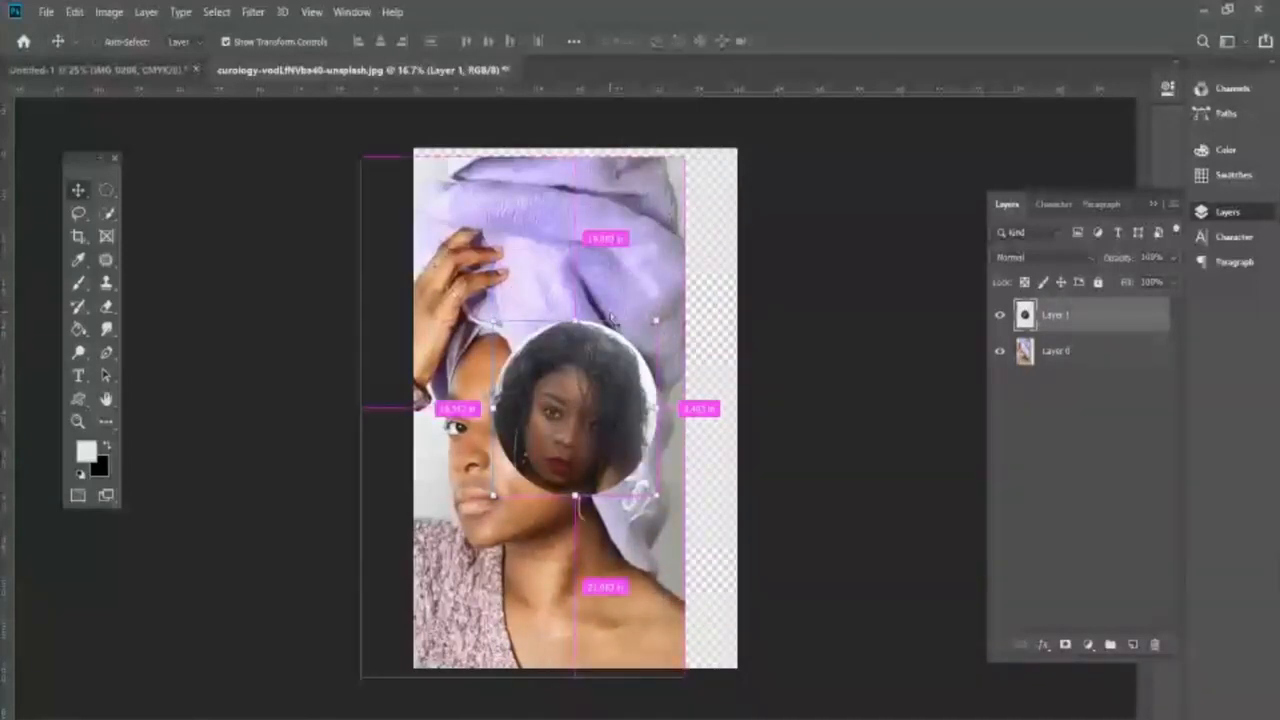
# - Return to the Untitled-1 document, undo the head's cut and transform, and clear the elliptical selection
pyautogui.click(120, 69)
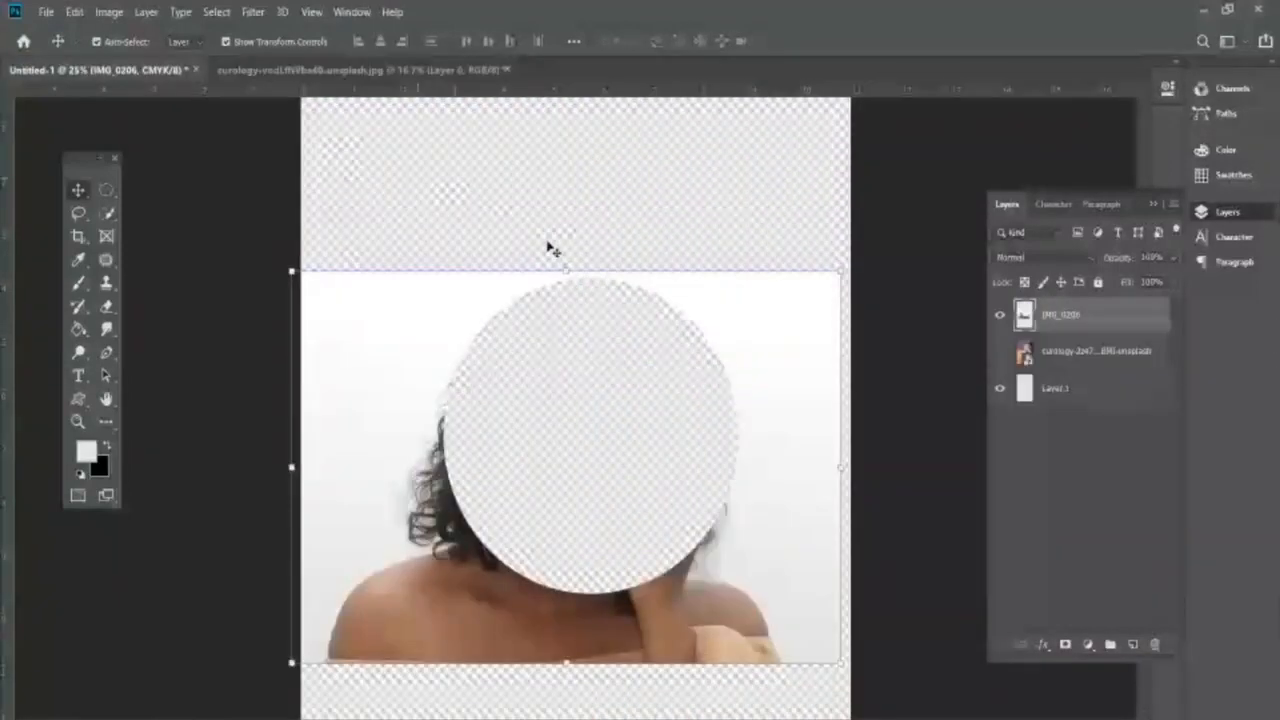
pyautogui.hotkey('ctrl', 'z')
pyautogui.hotkey('ctrl', 'z')
pyautogui.hotkey('ctrl', 'z')
pyautogui.hotkey('ctrl', 'z')
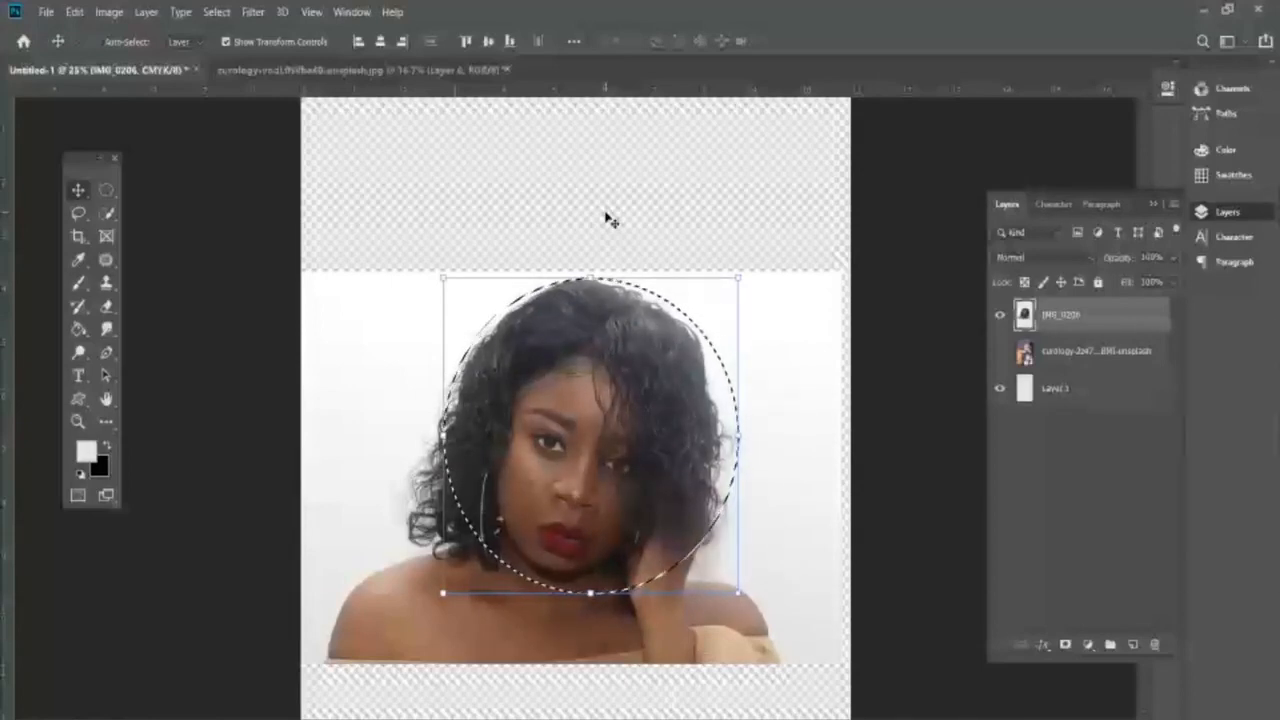
pyautogui.hotkey('ctrl', 'd')
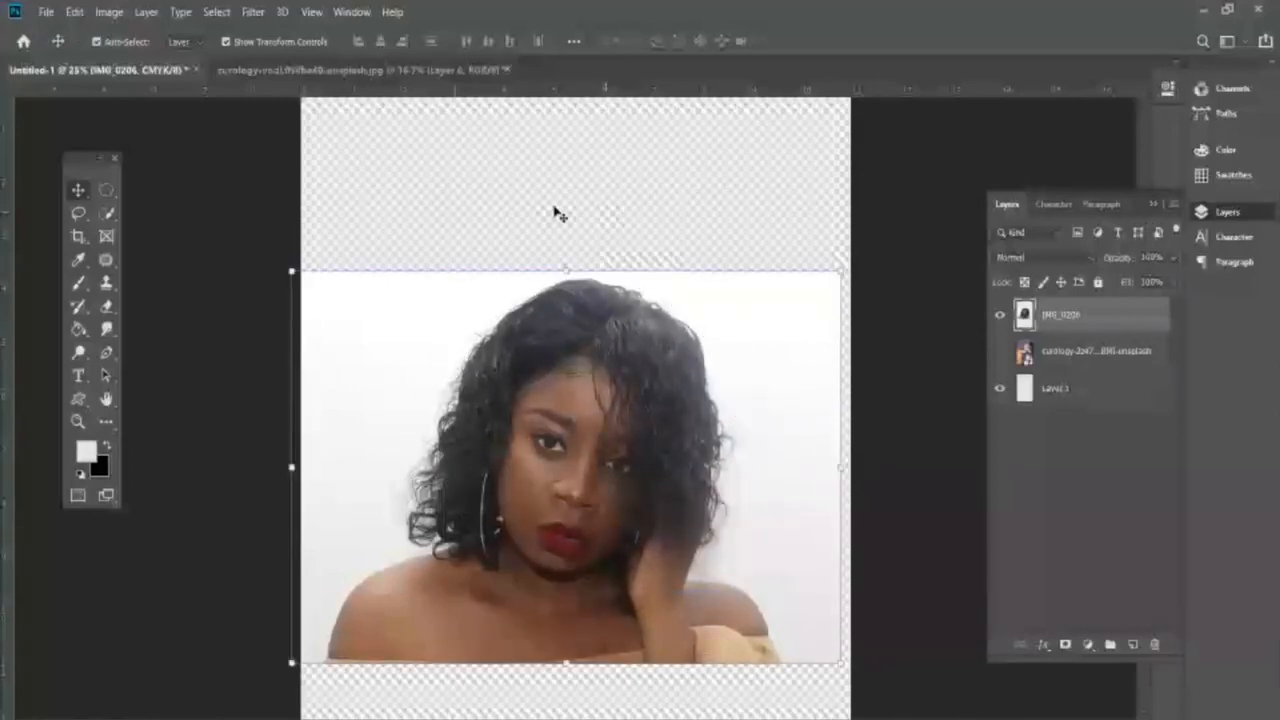
# - Deselect the IMG_0206 layer and activate the Elliptical Marquee tool
pyautogui.click(218, 11)
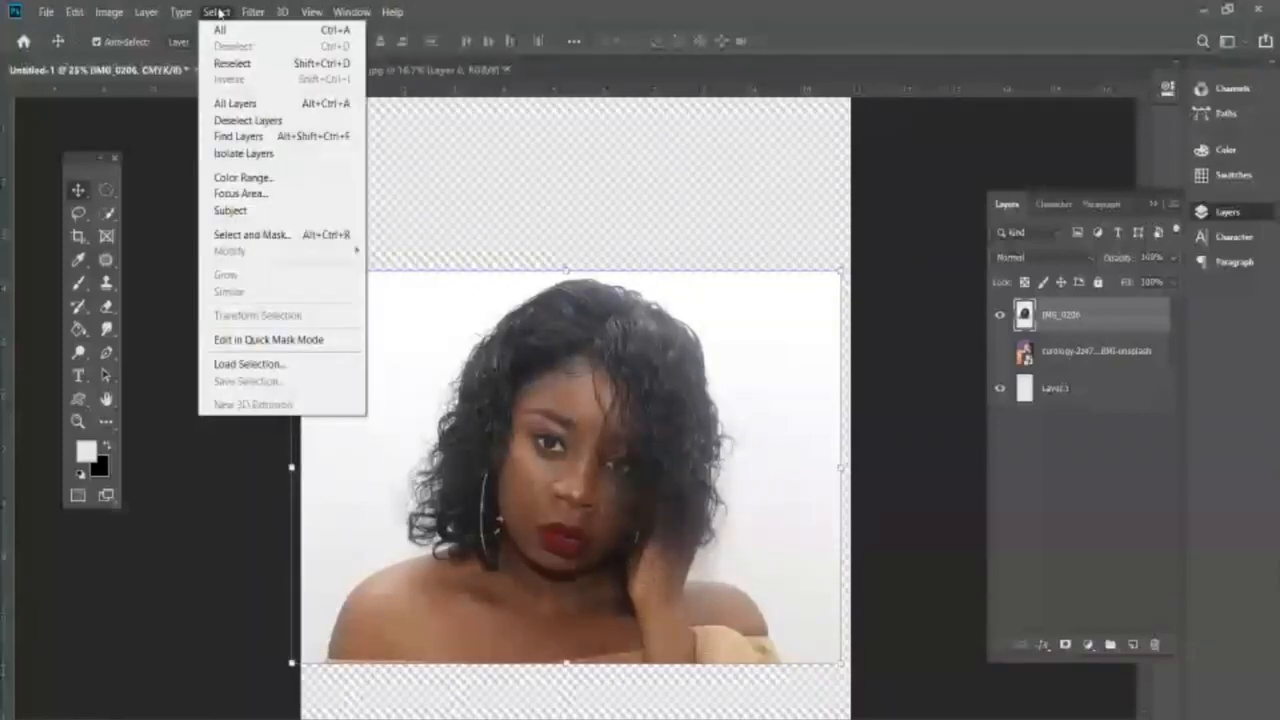
pyautogui.click(587, 170)
pyautogui.rightClick(78, 194)
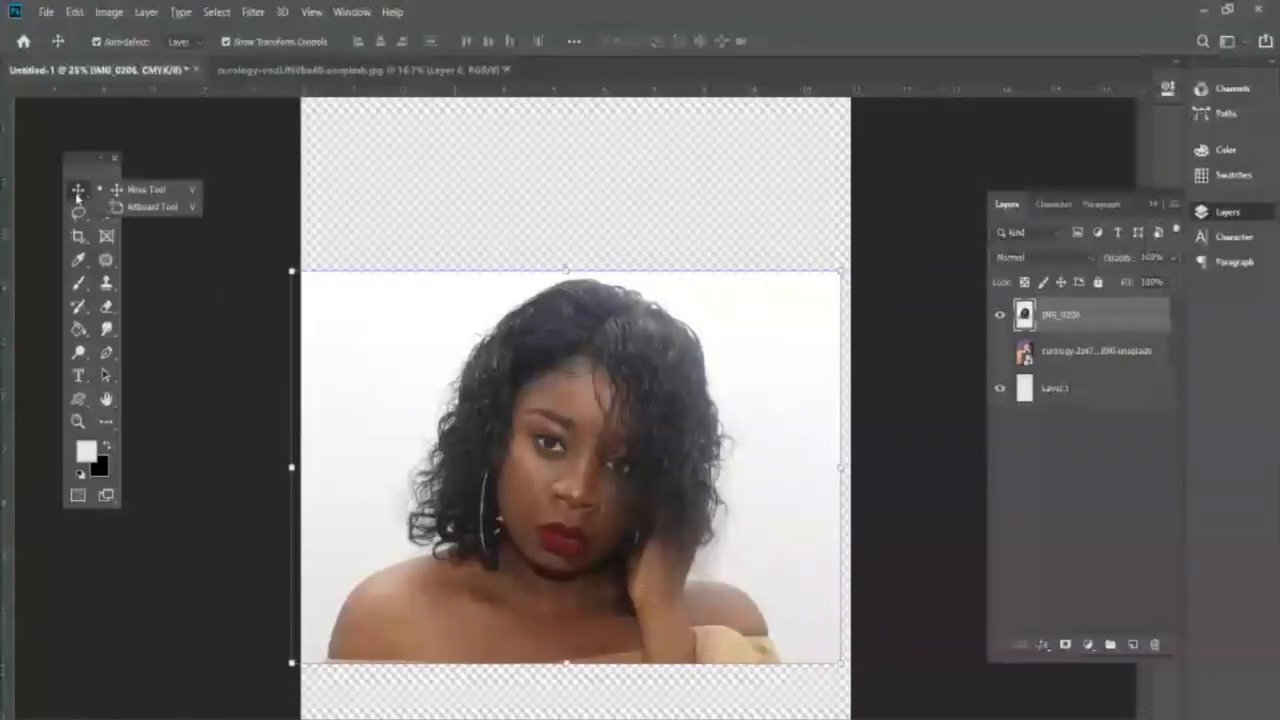
pyautogui.click(440, 177)
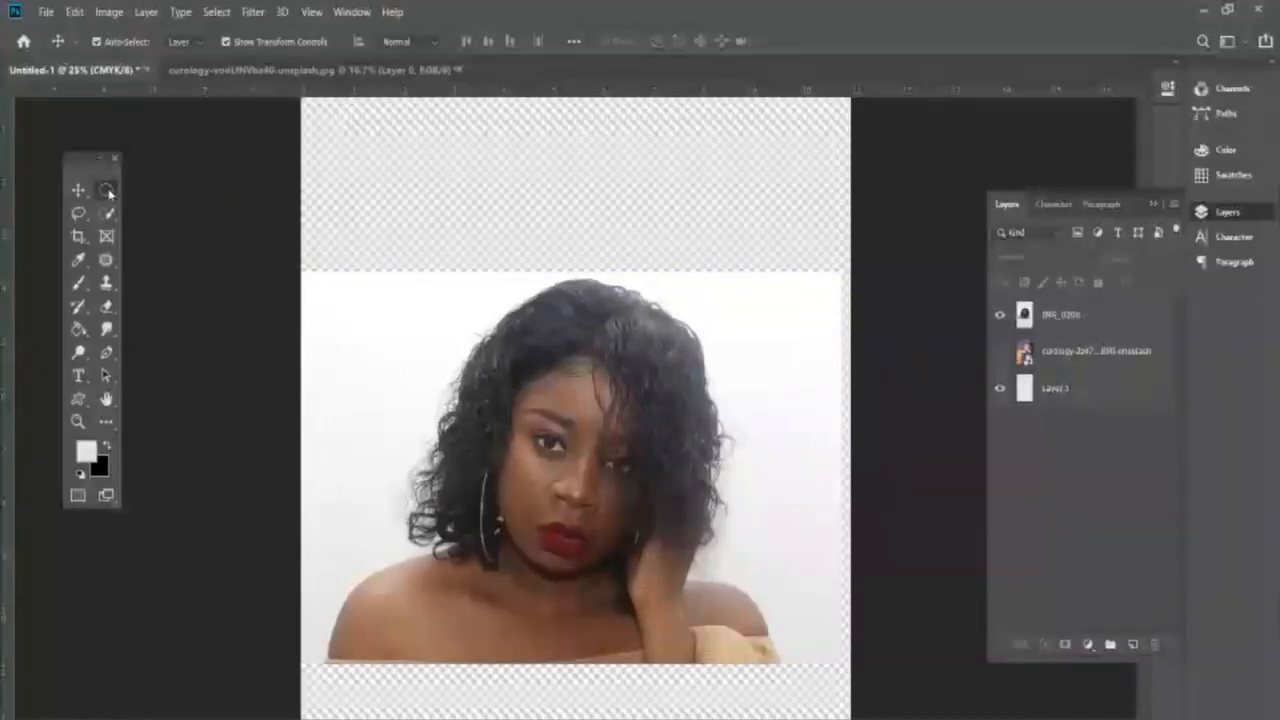
pyautogui.click(107, 191)
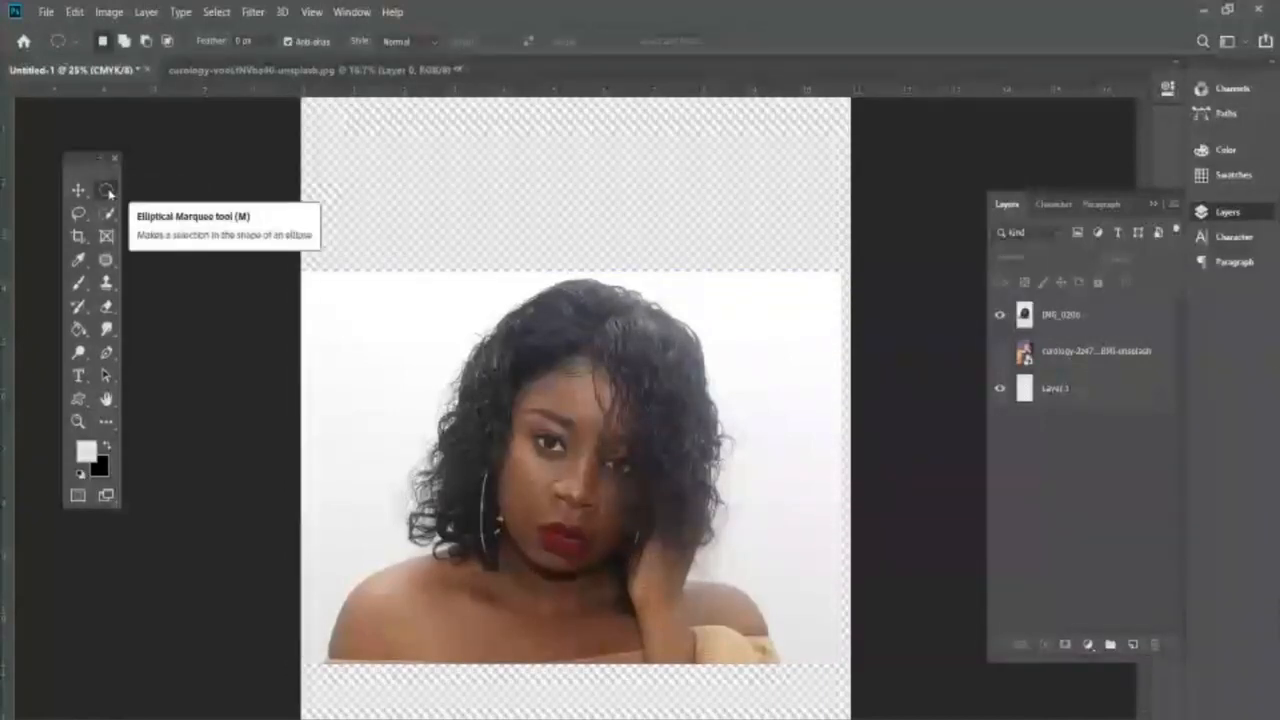